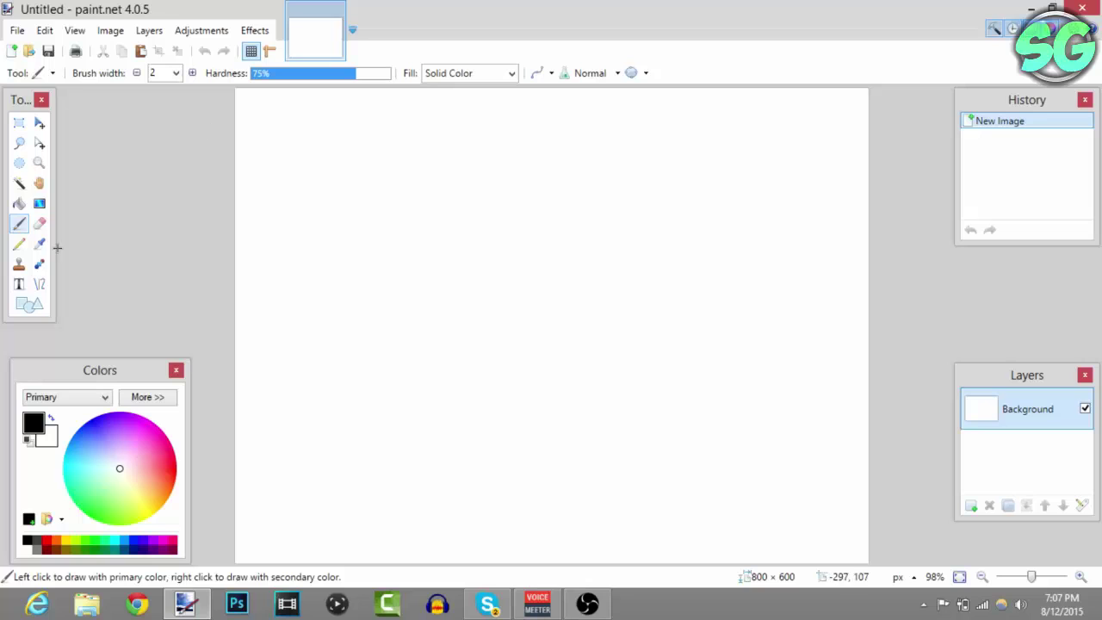
Show the Adjustments menu with its long list of installed adjustment plugins
left_click(210, 33)
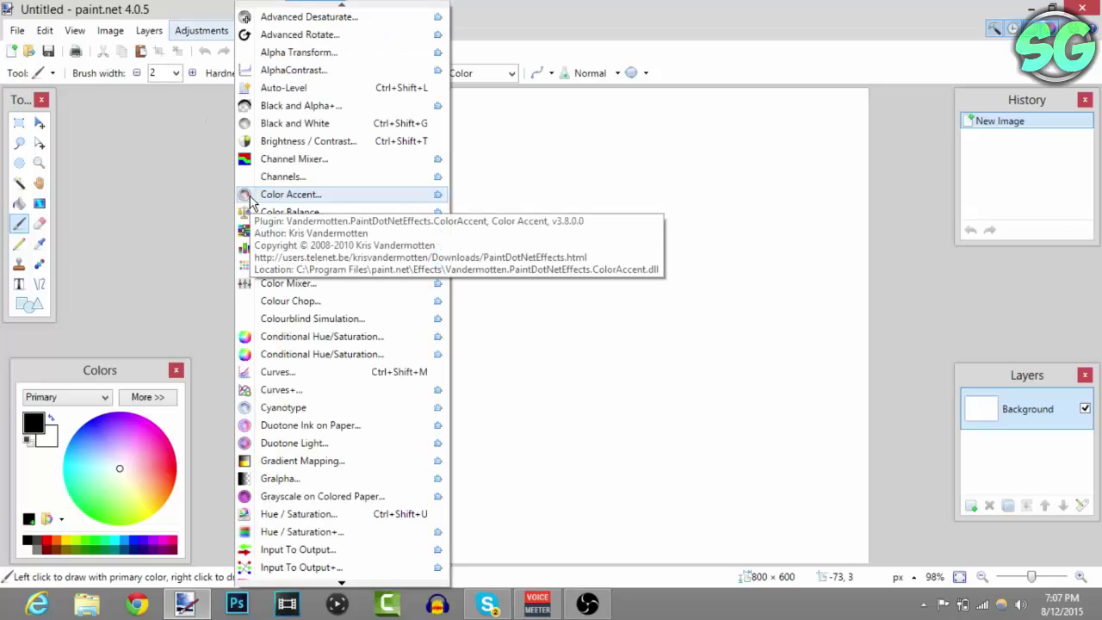
Create a new blank image 1280 pixels wide and 720 pixels high through File > New
left_click(176, 169)
left_click(15, 32)
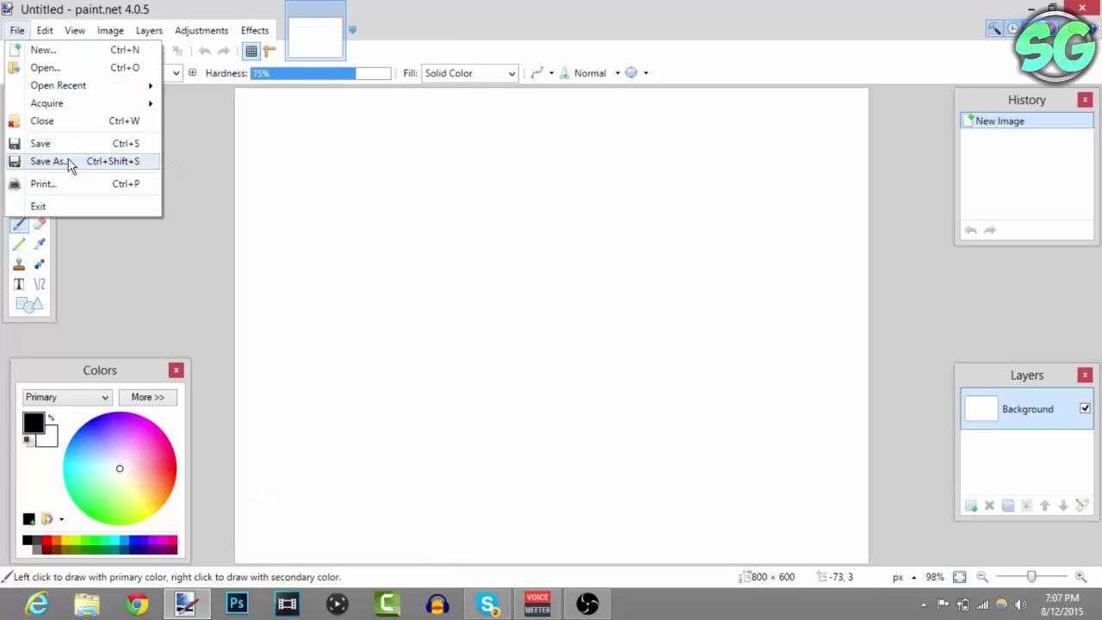
left_click(47, 52)
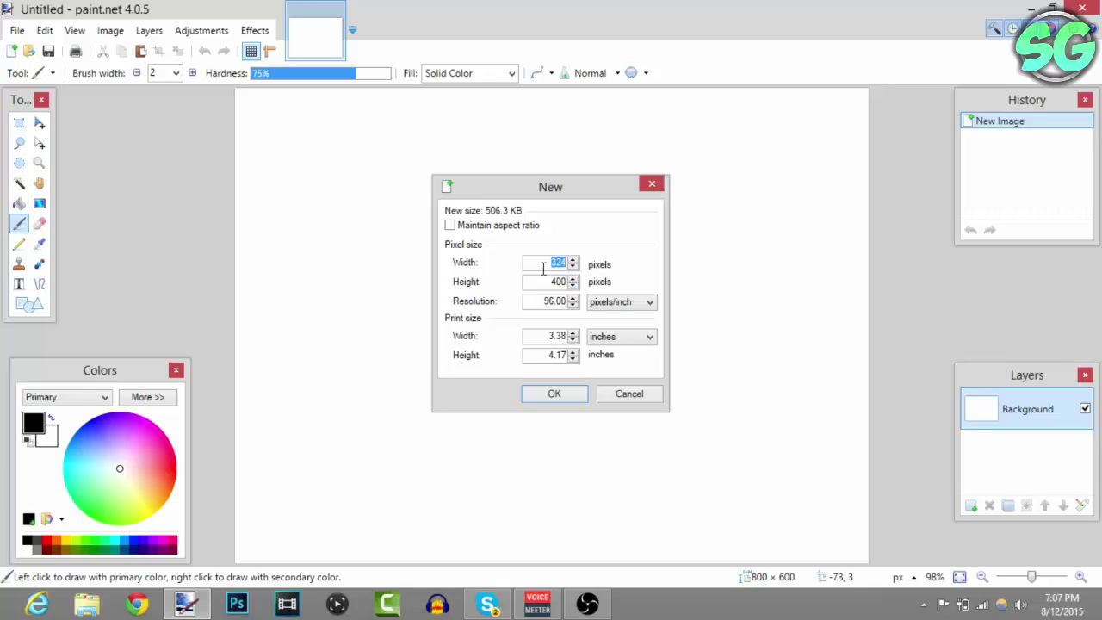
key("BackSpace")
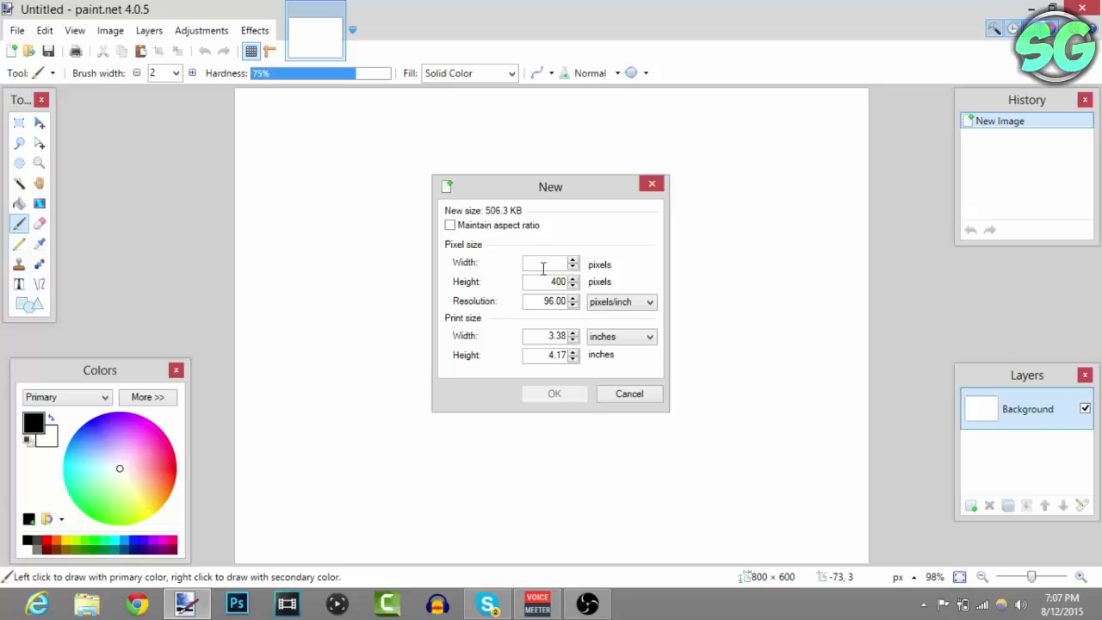
type("1280")
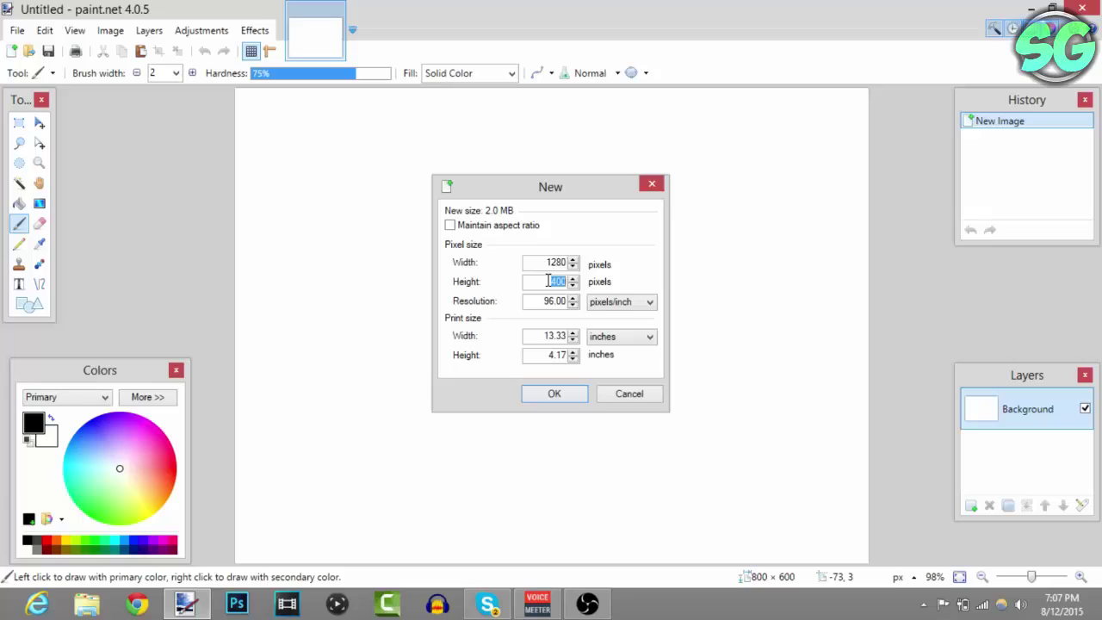
type("720")
left_click(558, 400)
left_click(537, 603)
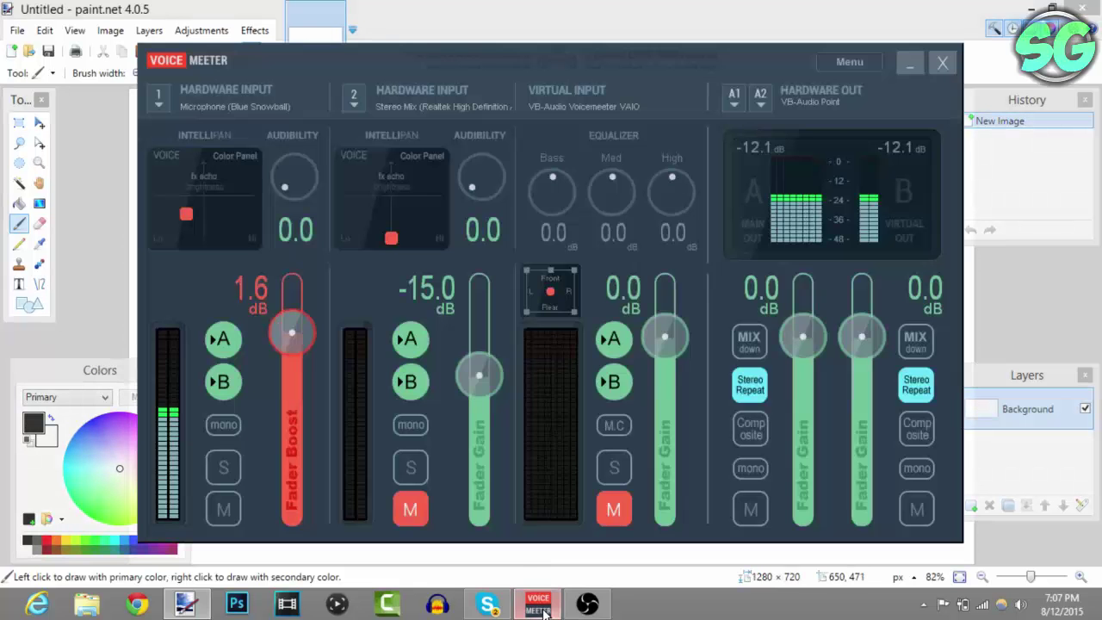
left_click(911, 65)
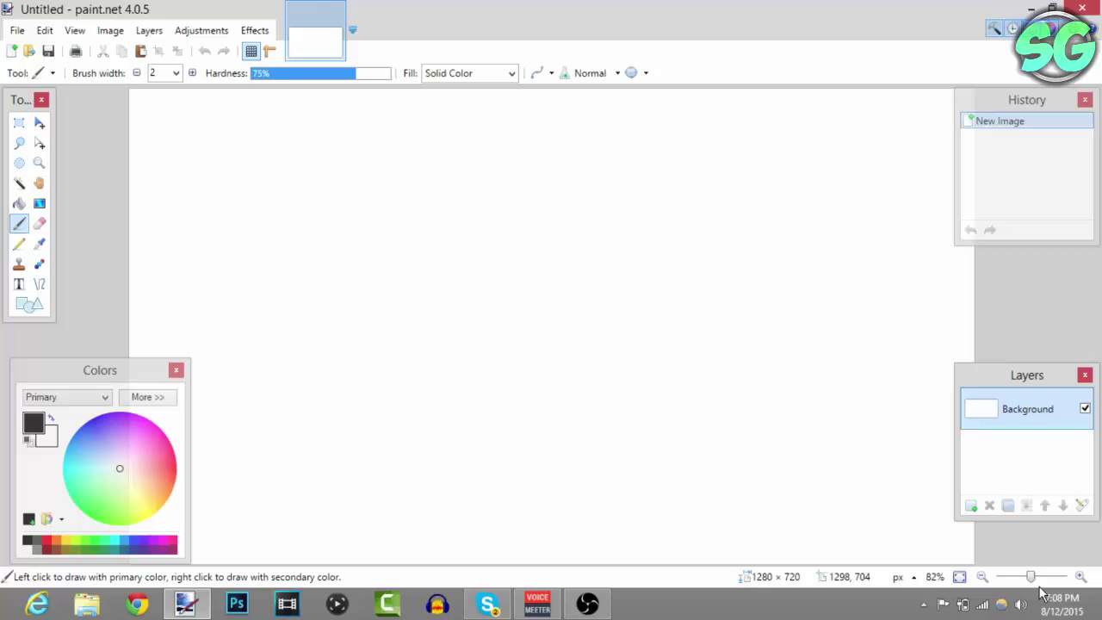
Zoom out, Magic Wand the white background and delete it, leaving a transparent canvas
left_click_drag(1031, 584, 1029, 583)
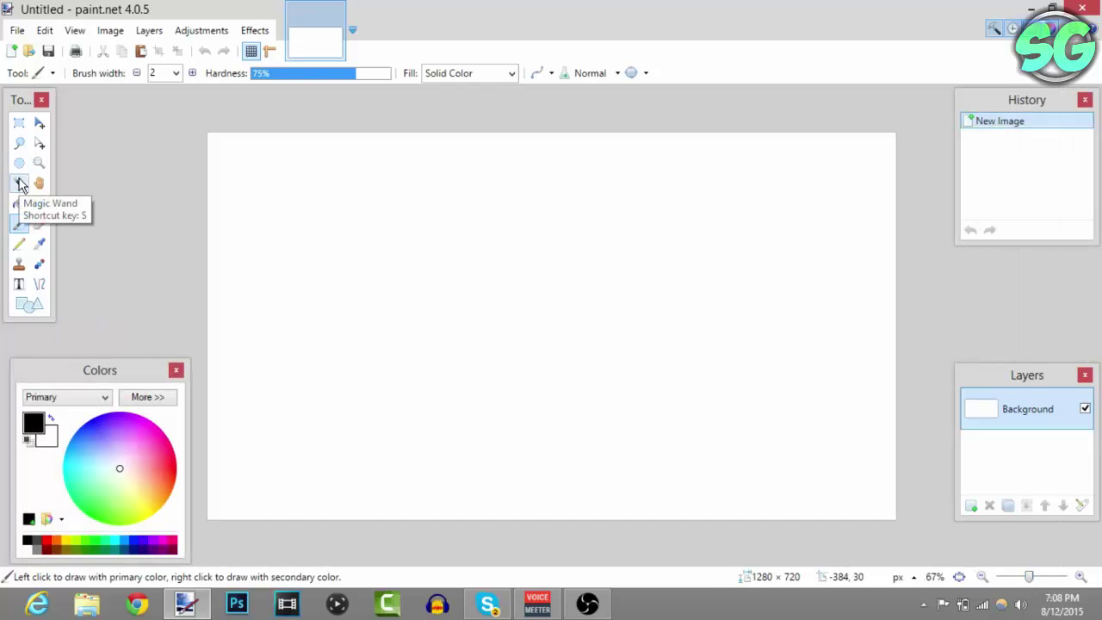
left_click(19, 183)
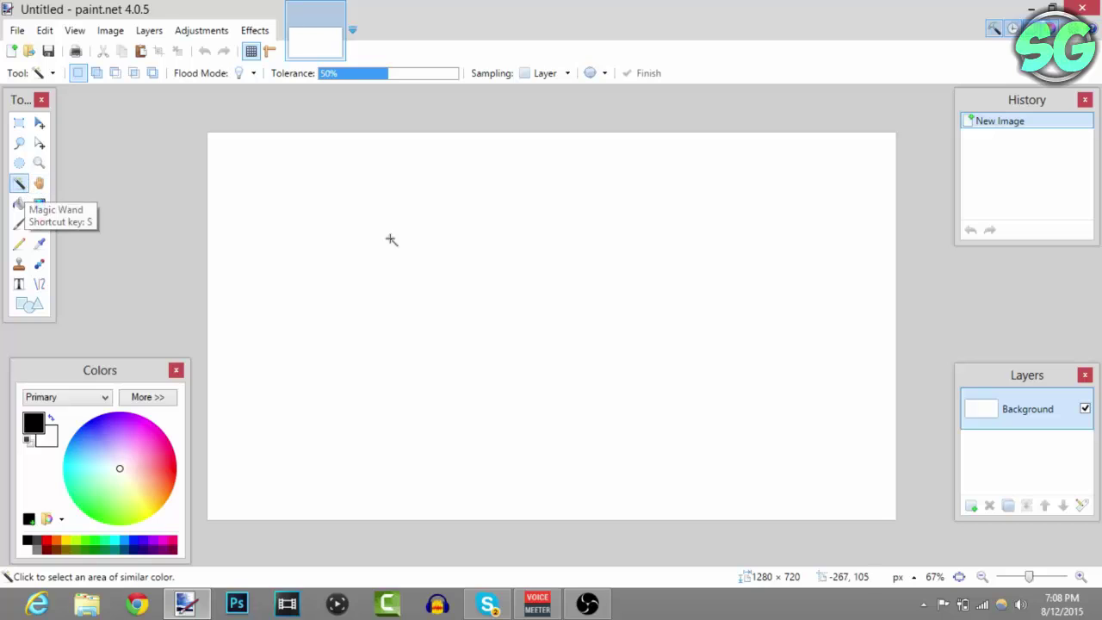
left_click(475, 238)
key("Delete")
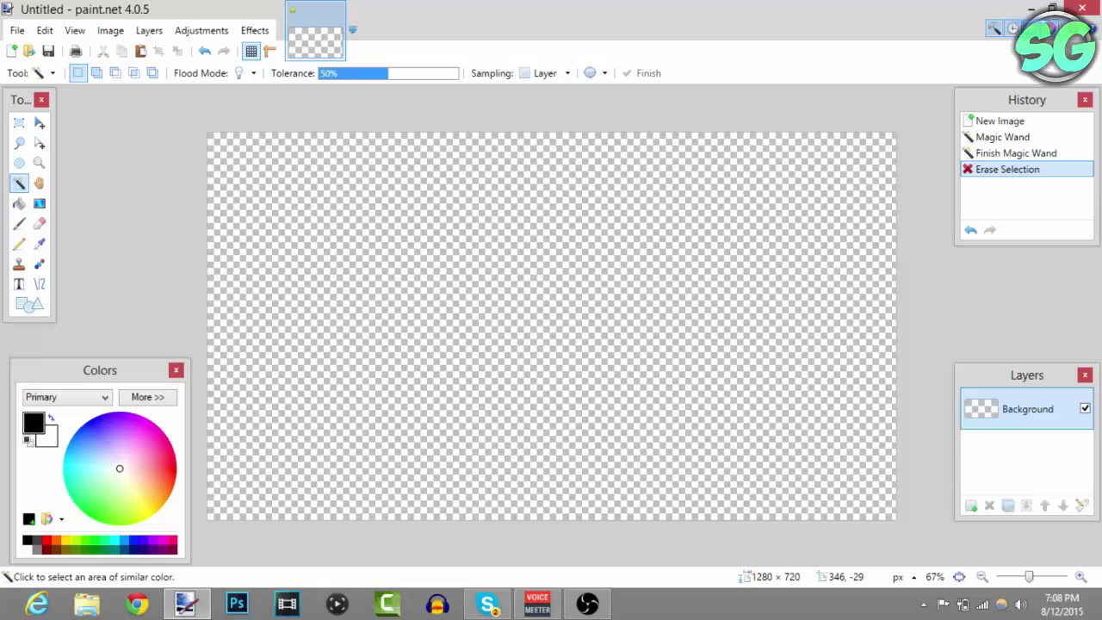
Draw a solid-filled red rectangle bar at the canvas's left edge, with orange as secondary colour
left_click(29, 308)
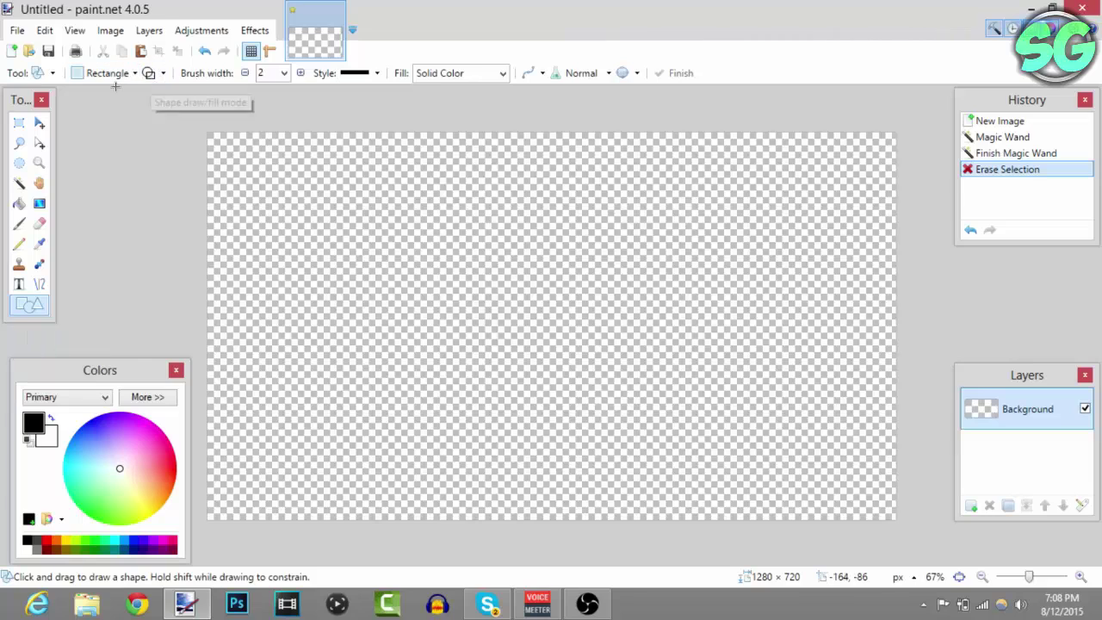
left_click(151, 73)
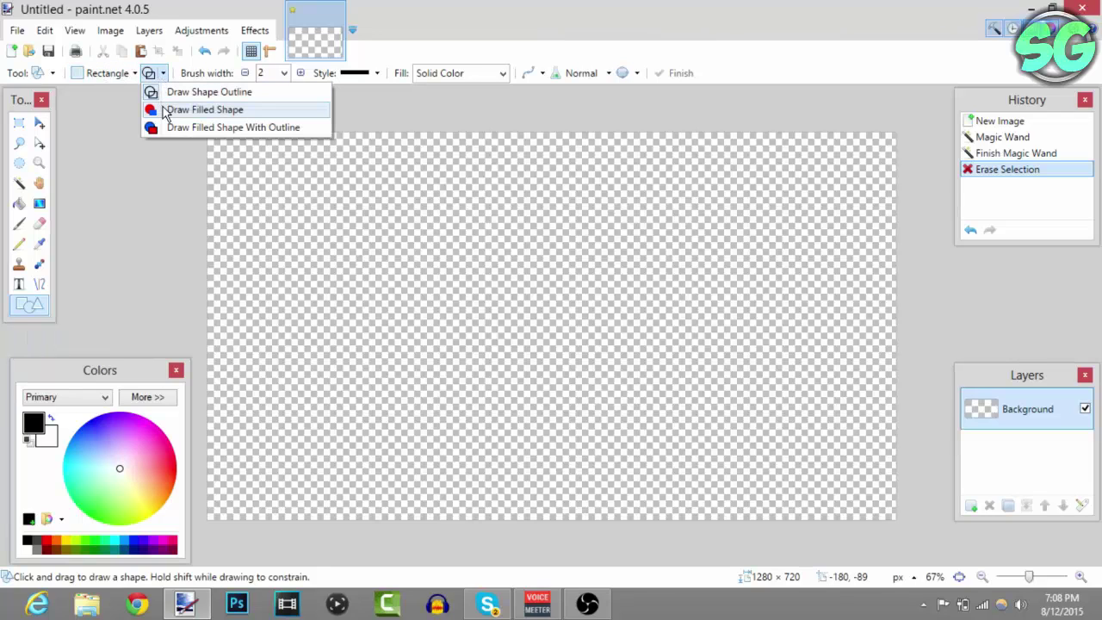
left_click(166, 110)
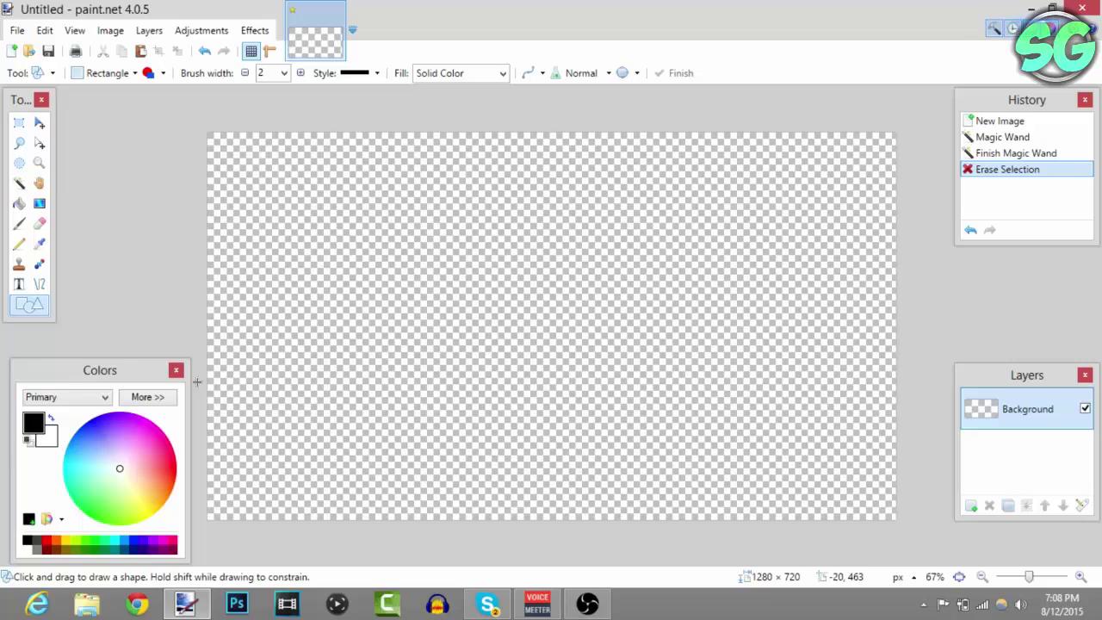
left_click(46, 539)
left_click(48, 439)
right_click(54, 540)
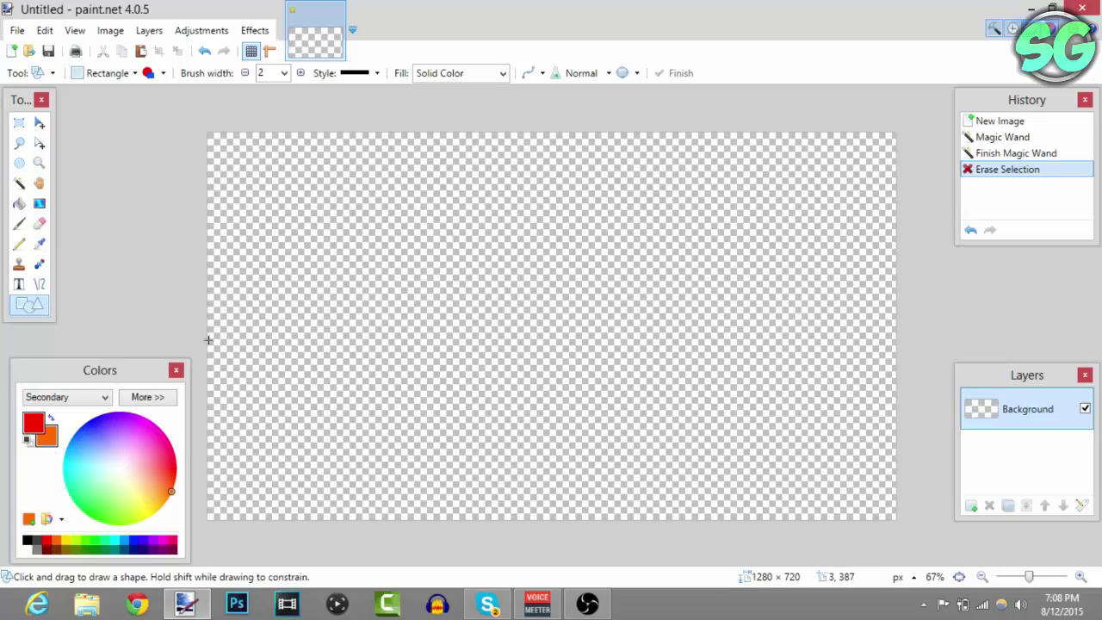
mouse_move(206, 352)
left_mouse_down()
mouse_move(231, 376)
mouse_move(274, 390)
mouse_move(373, 396)
left_mouse_up()
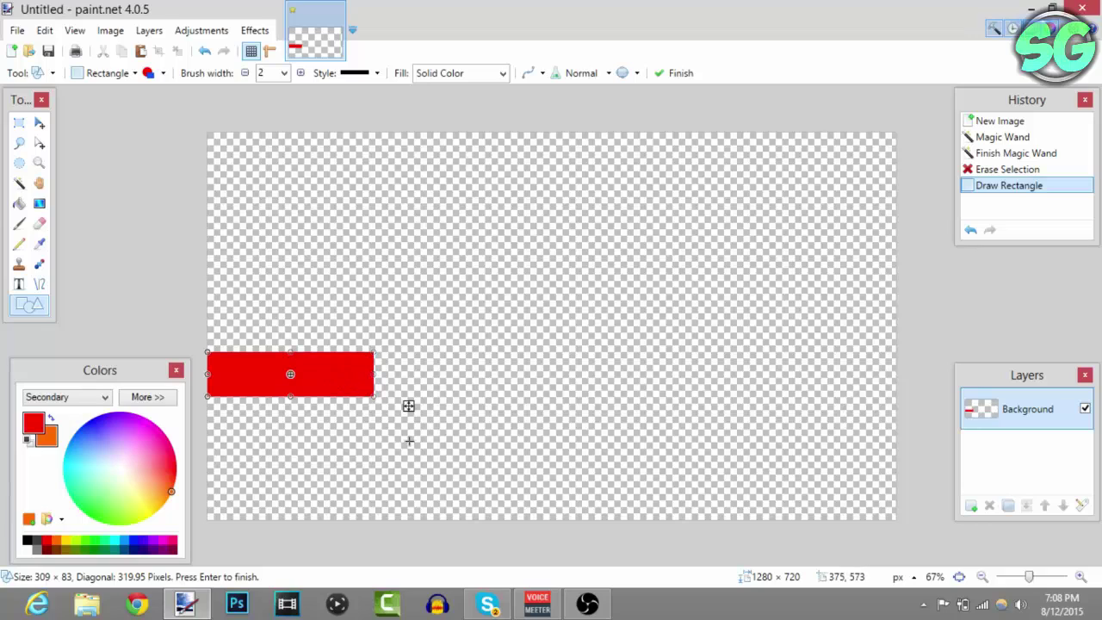
key("Return")
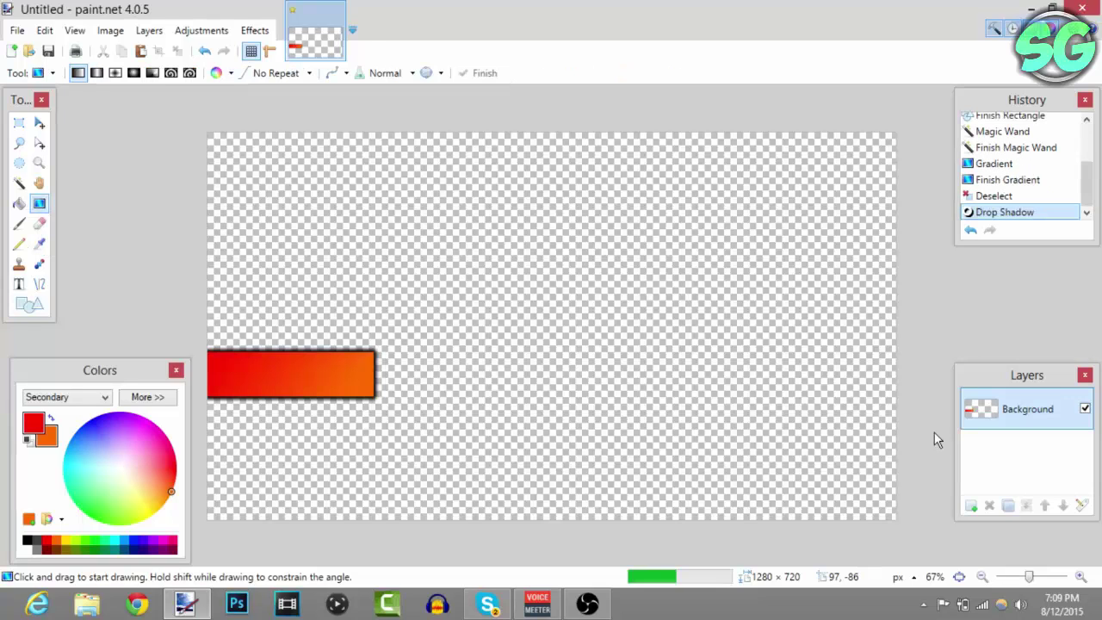
Add a new layer and rename it 'Can we hit' in Layer Properties
left_click(971, 508)
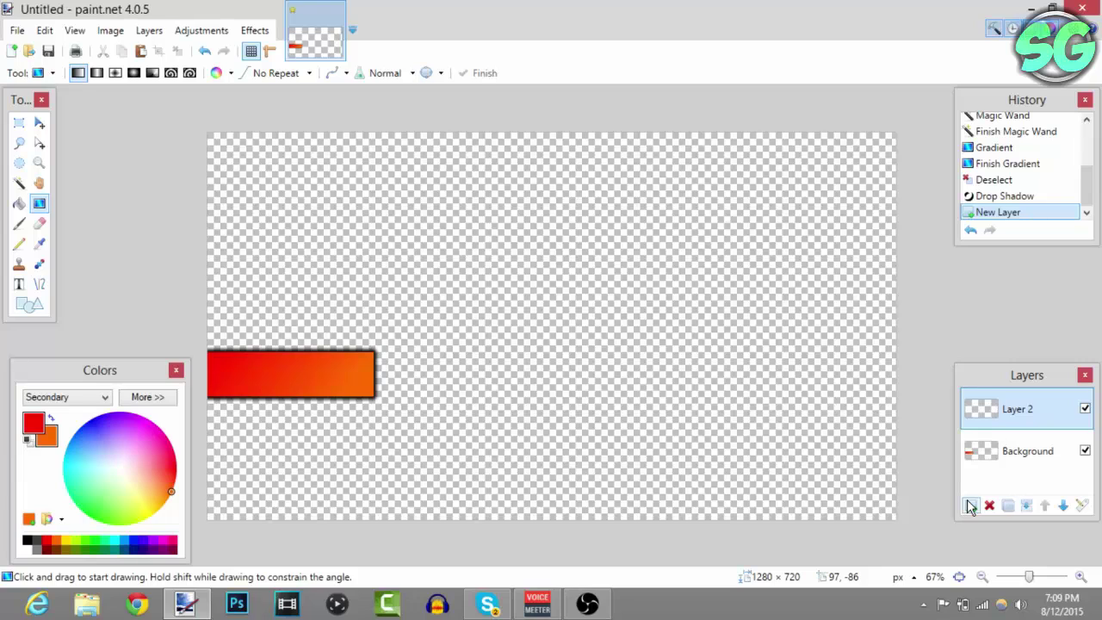
double_click(1010, 411)
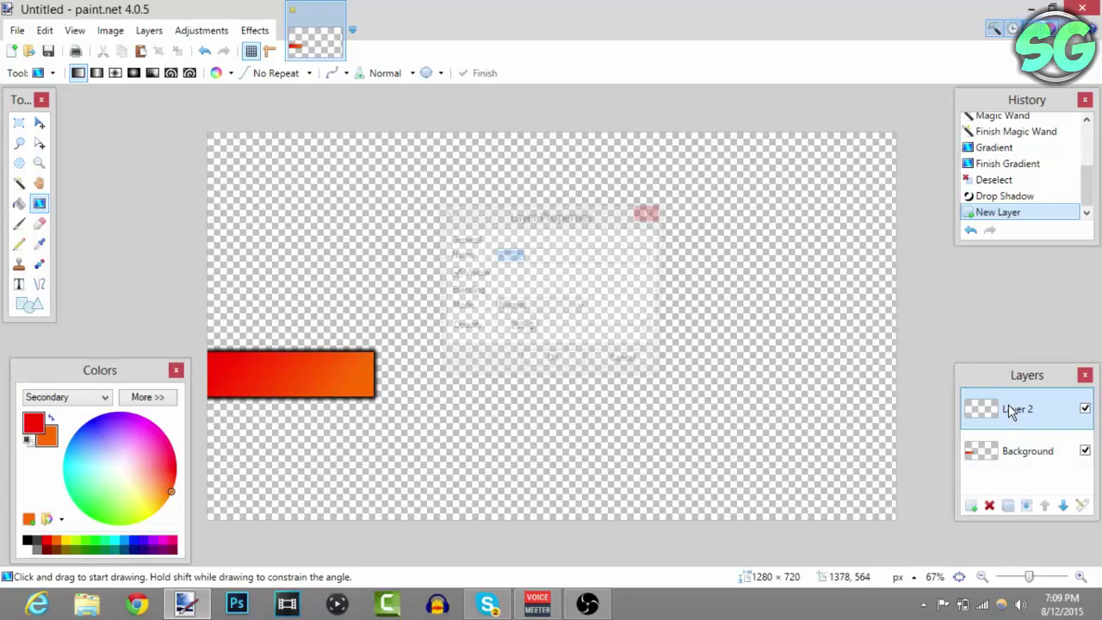
key("BackSpace")
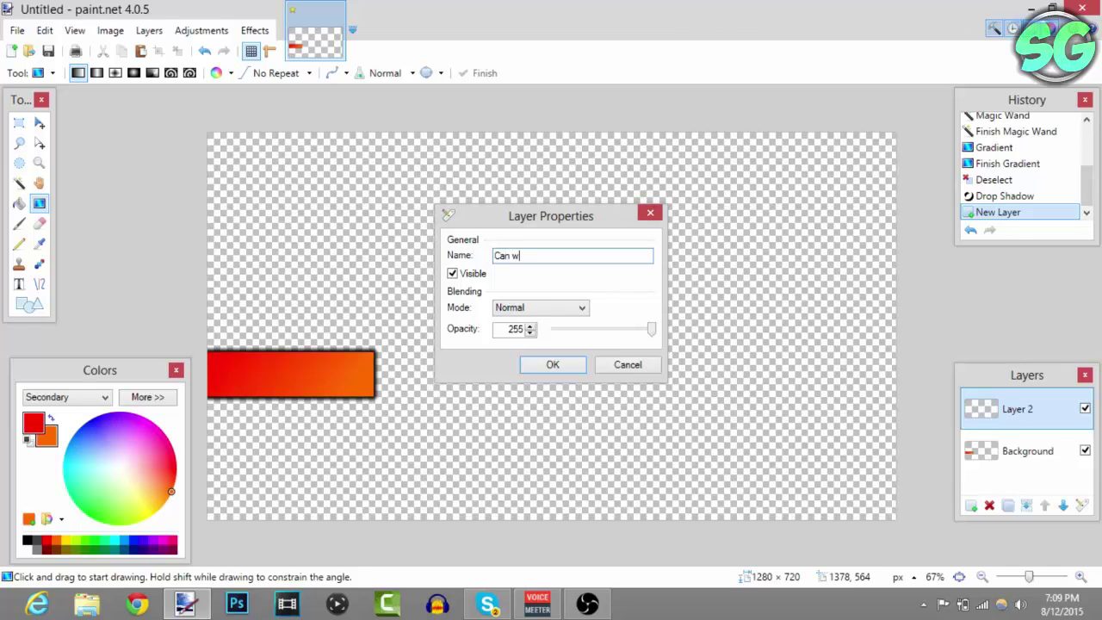
key("Return")
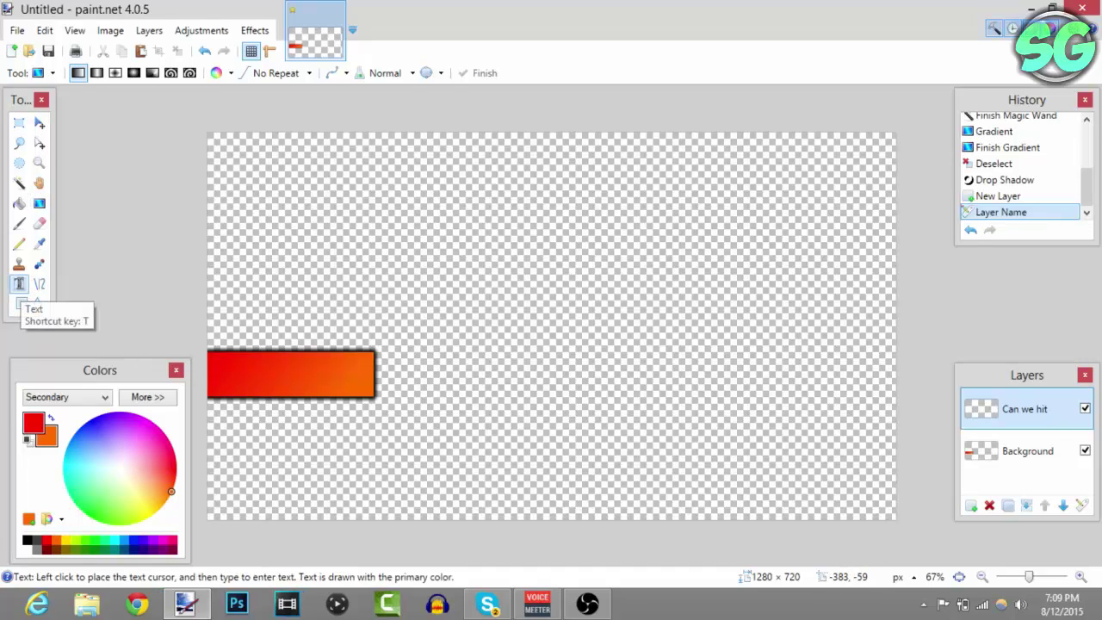
Place a text insertion point on the red bar using the ObelixPro font at size 20
left_click(19, 284)
left_click(220, 363)
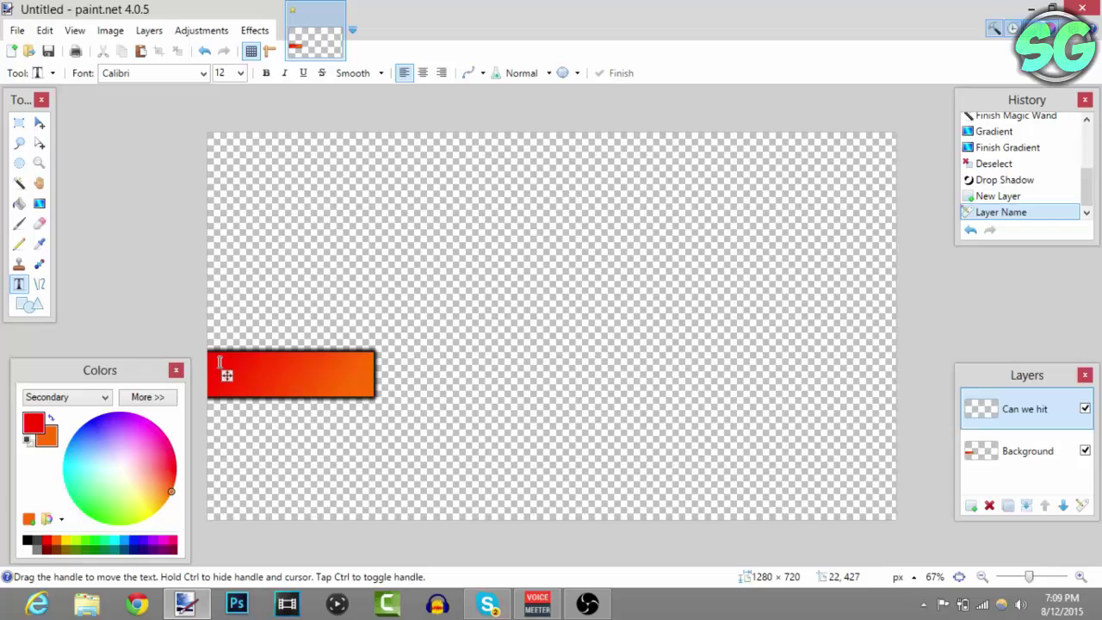
left_click(204, 74)
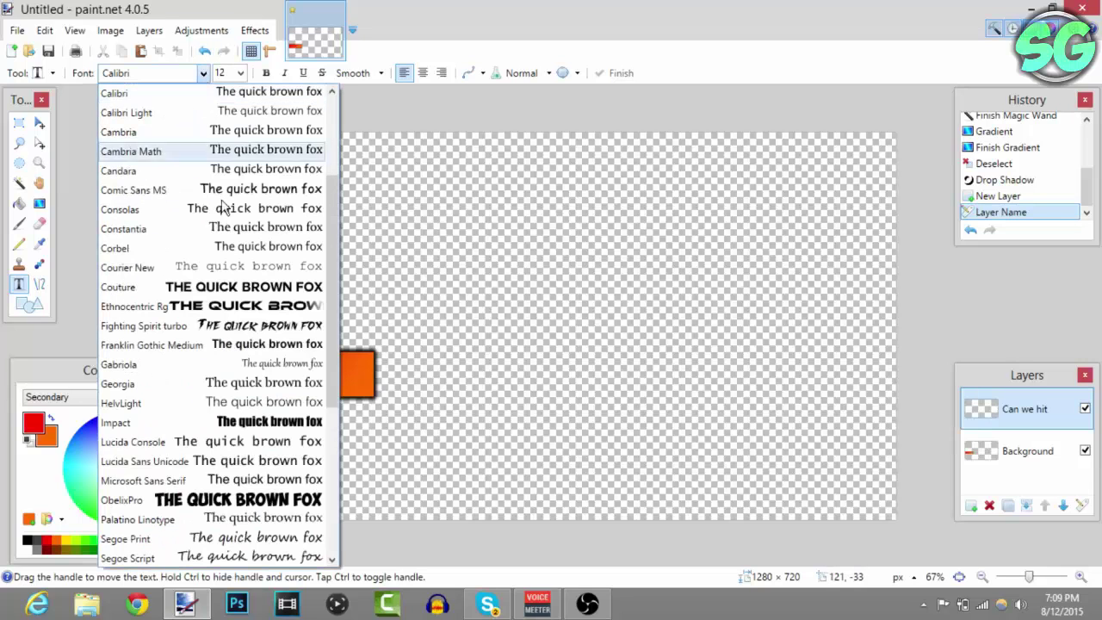
left_click(219, 500)
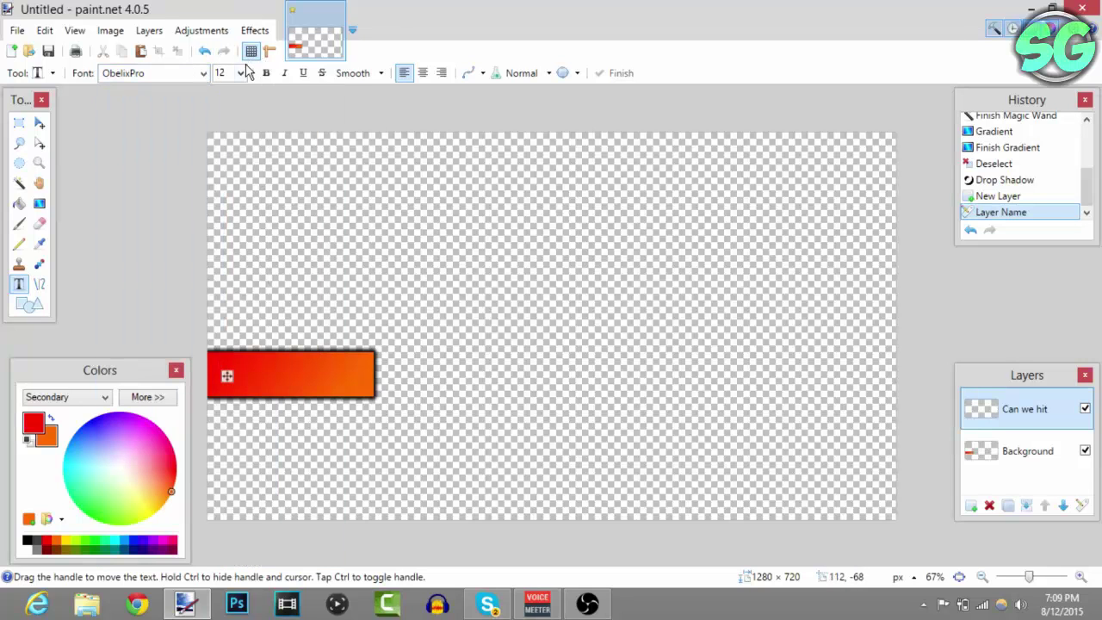
left_click(242, 73)
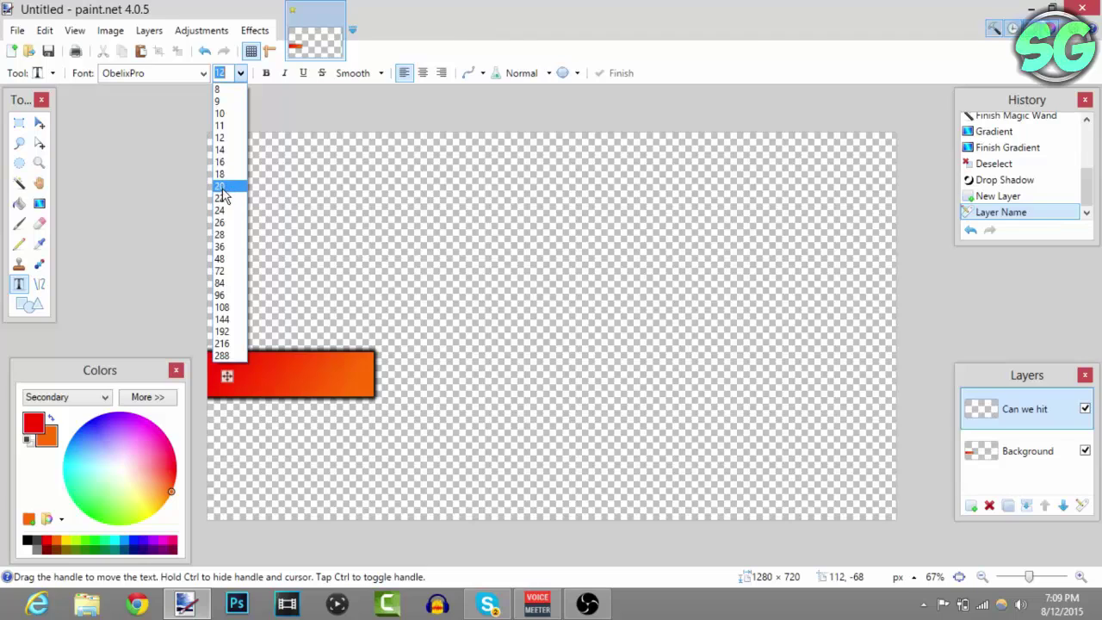
left_click(221, 187)
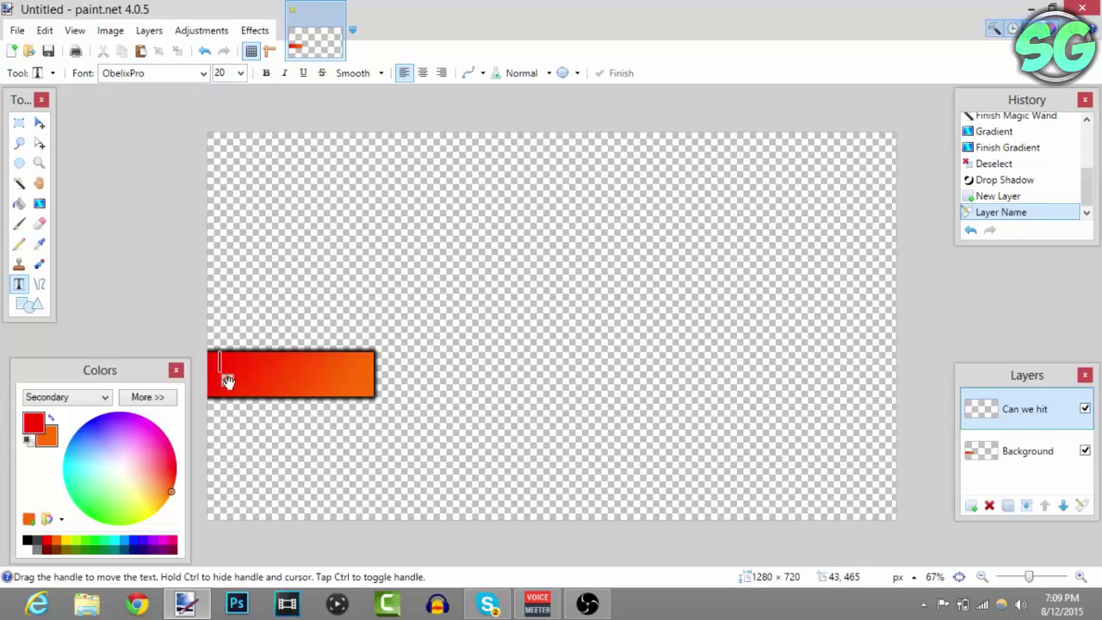
left_click_drag(228, 381, 219, 382)
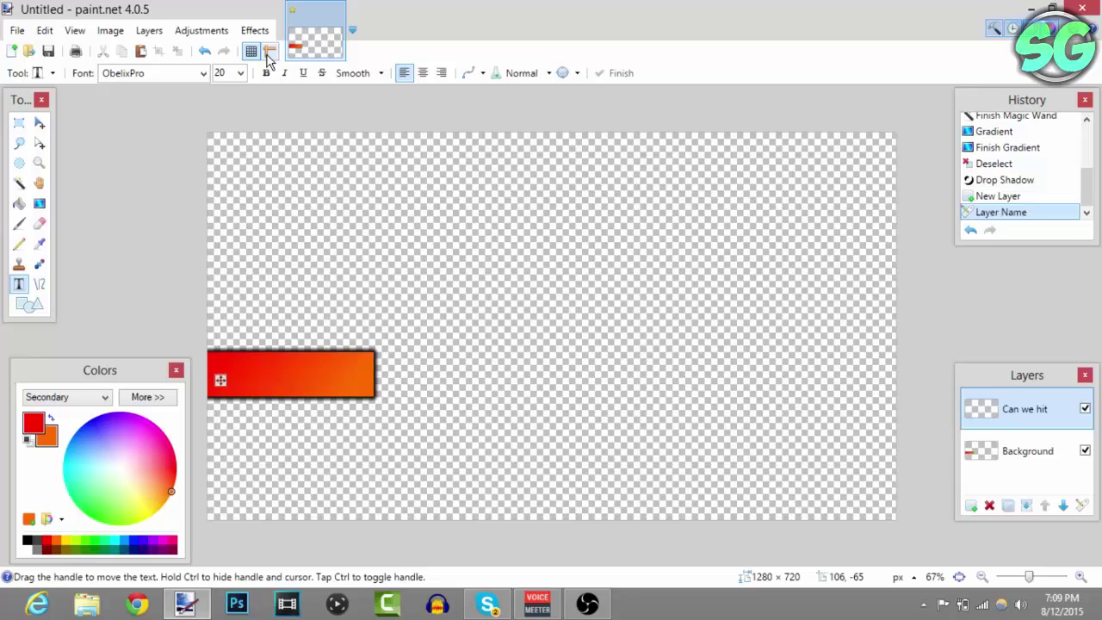
Type 'CAN WE HIT...' in white and nudge it into position on the banner
type("C")
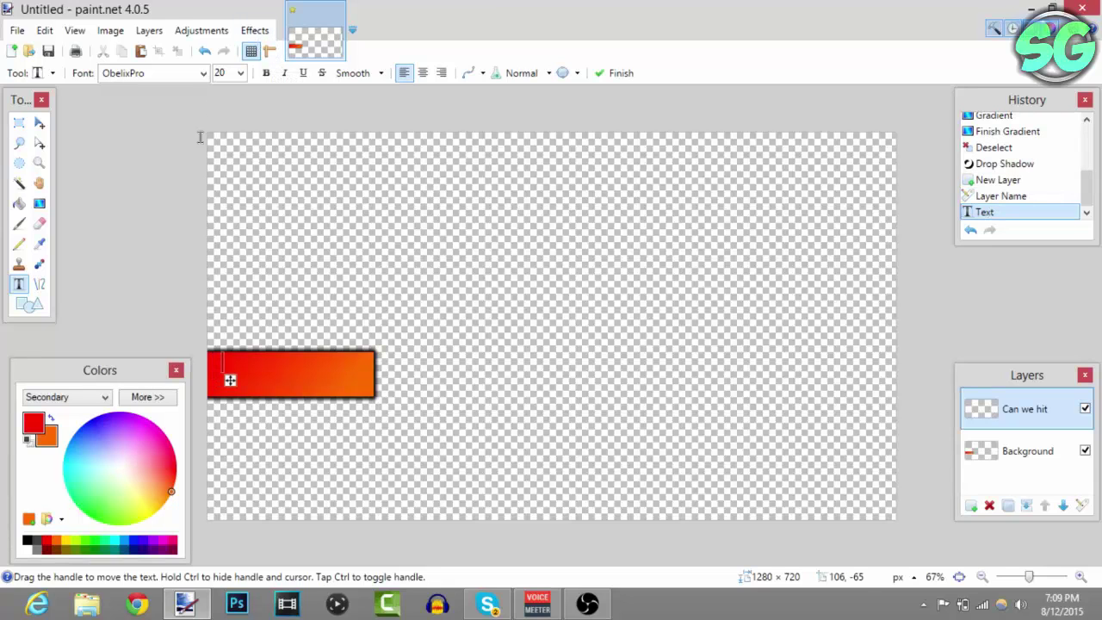
right_click(27, 550)
left_click(39, 430)
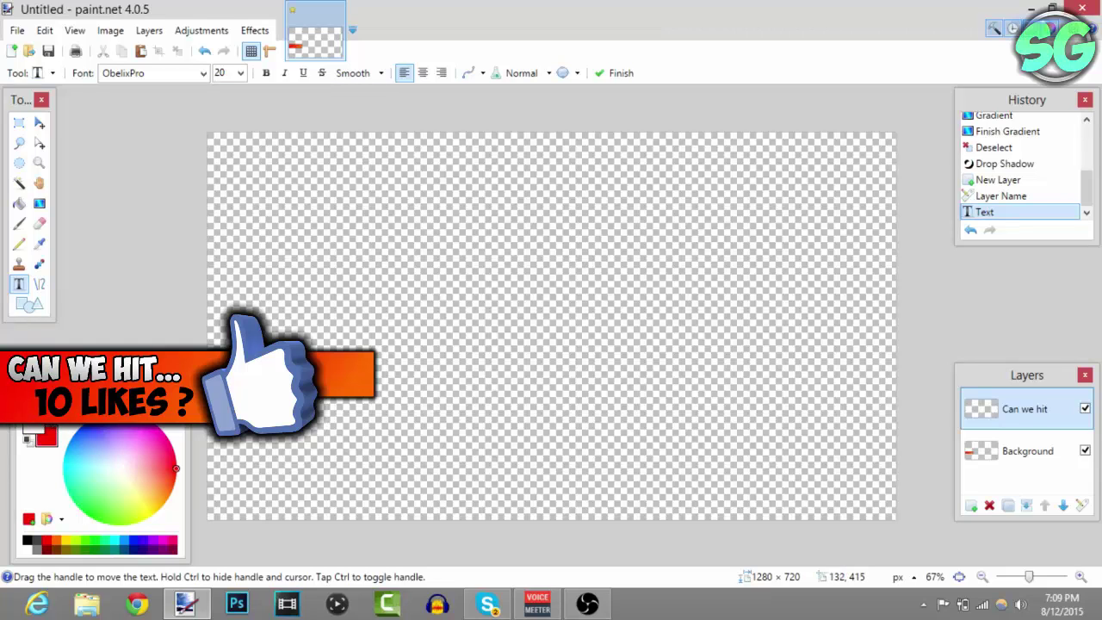
type("CAN WE")
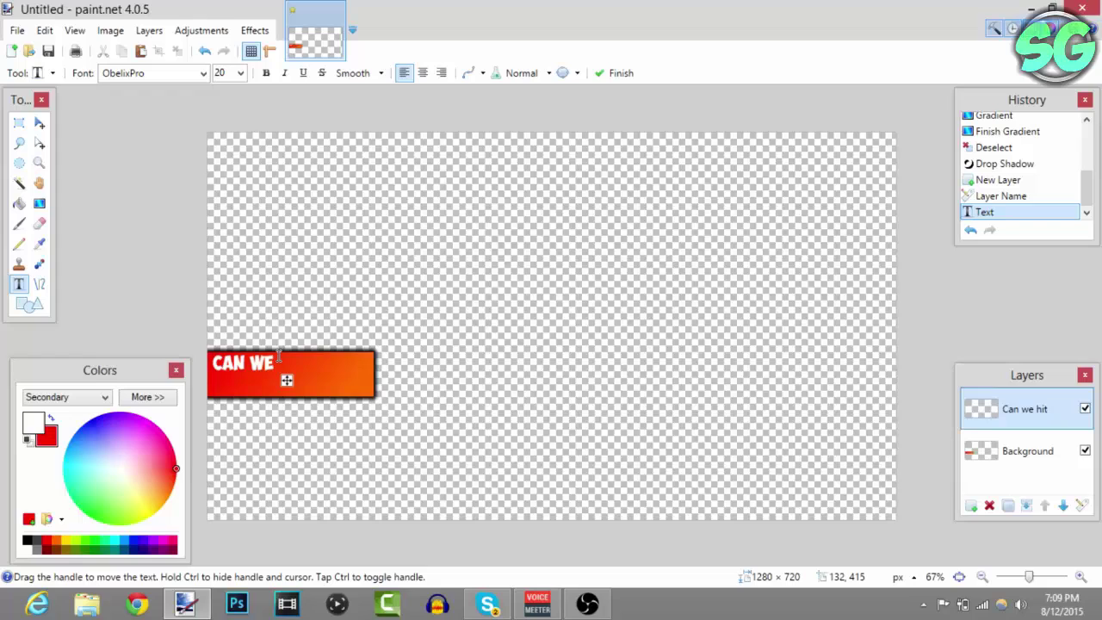
type(" HIT")
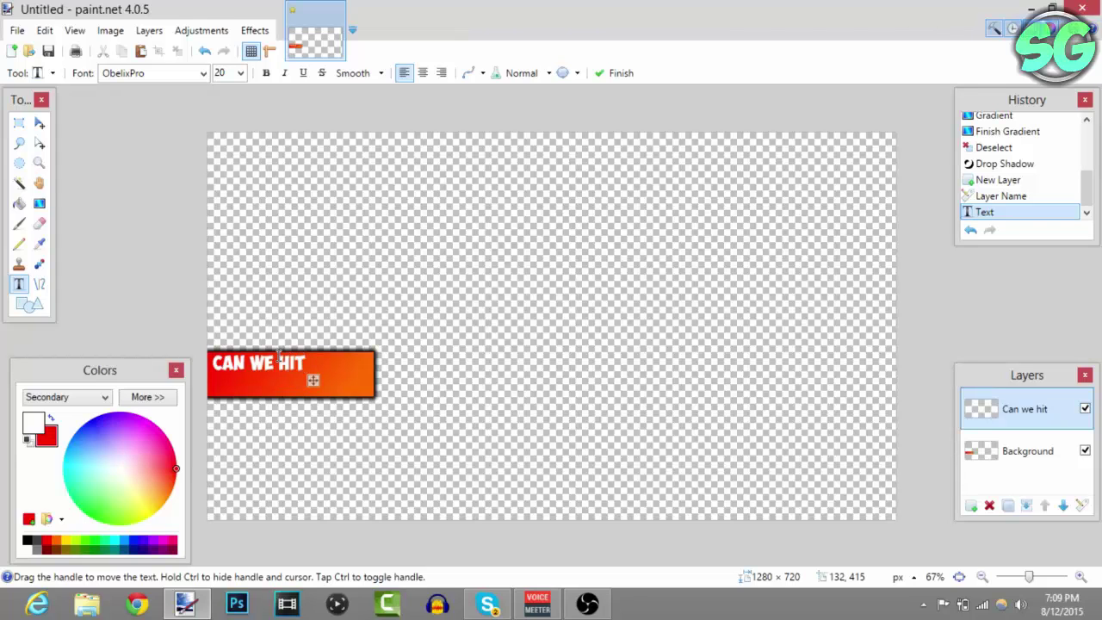
type("...")
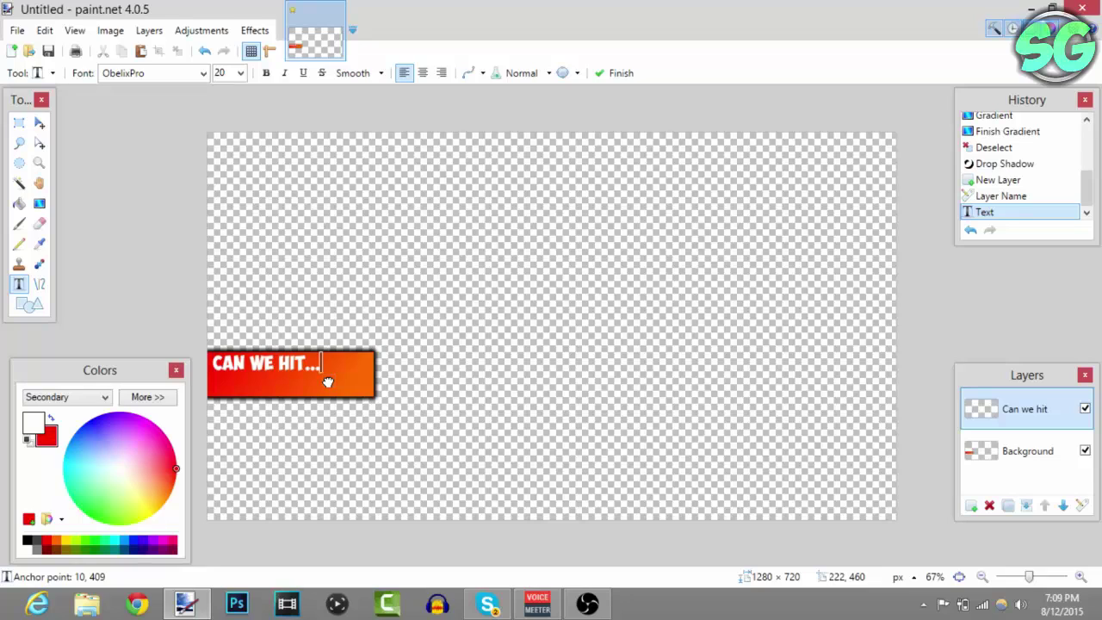
left_click_drag(327, 381, 327, 383)
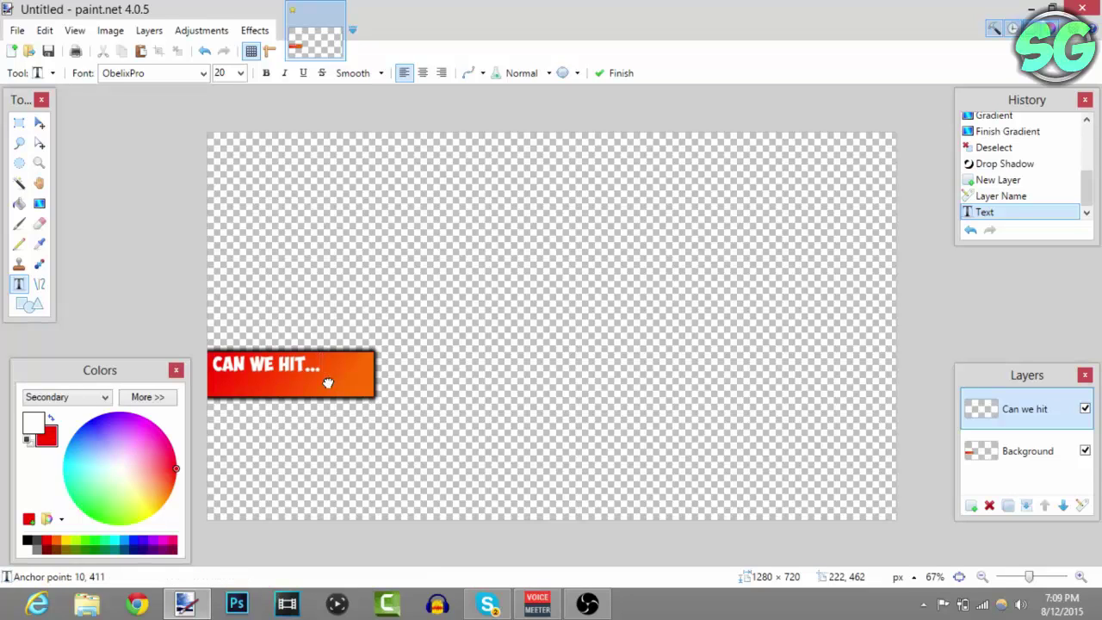
left_click_drag(327, 383, 327, 381)
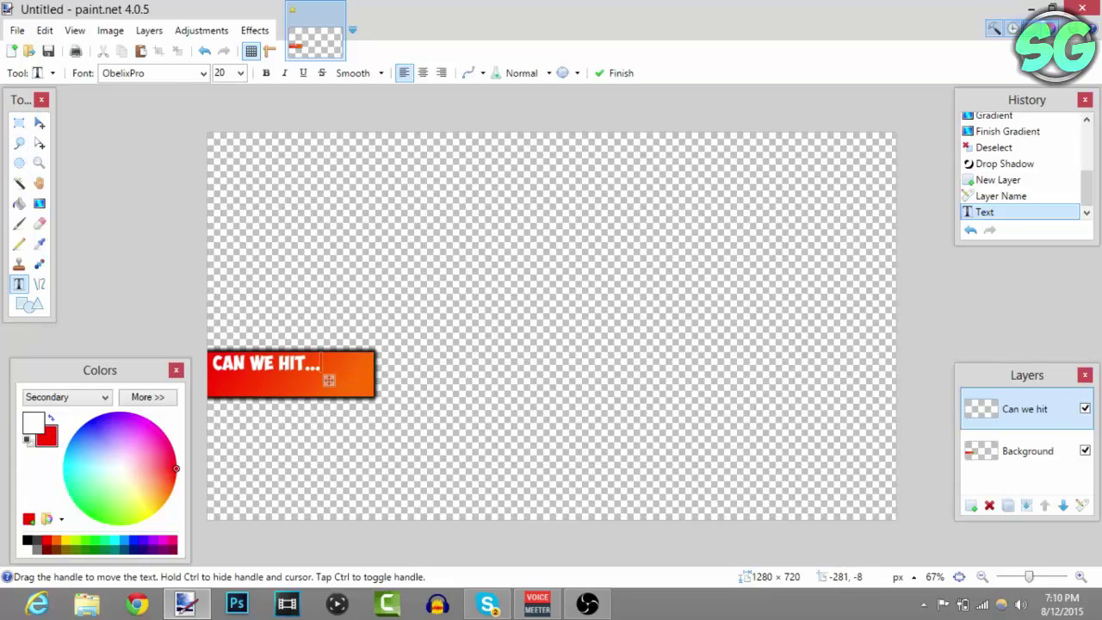
Select the CAN WE HIT... letters and fill them with a white-to-grey linear gradient, then deselect
left_click(19, 183)
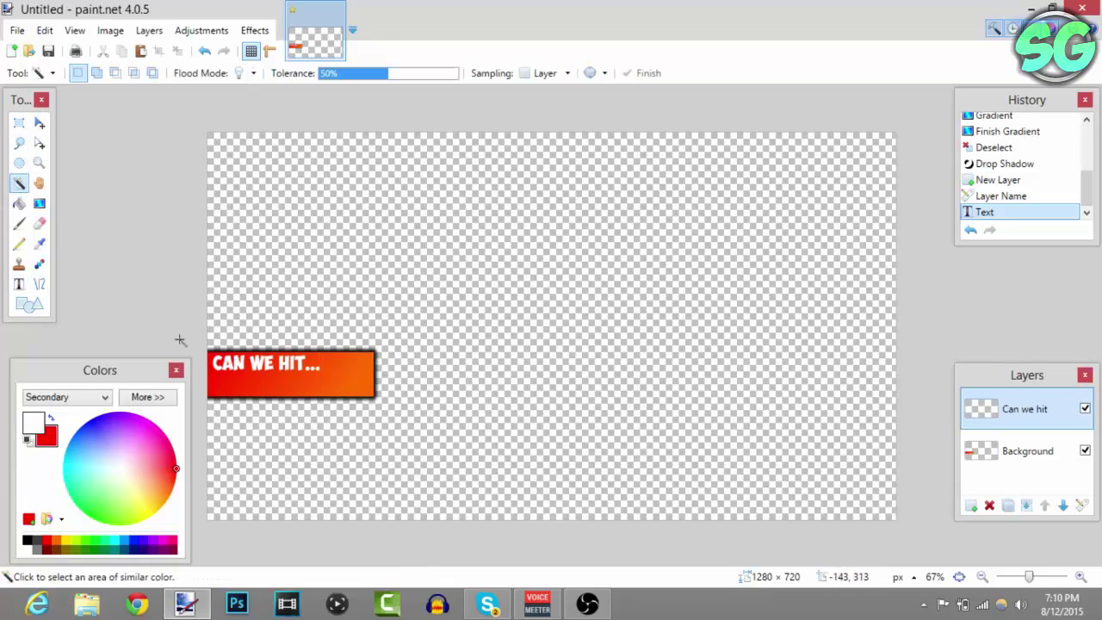
left_click(240, 366)
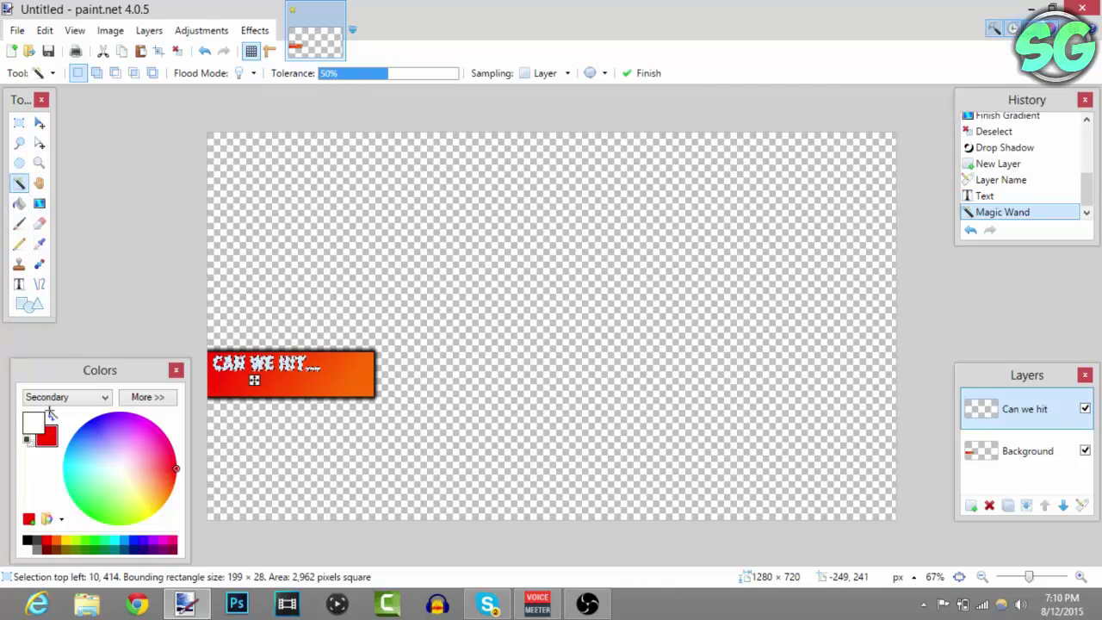
left_click(148, 399)
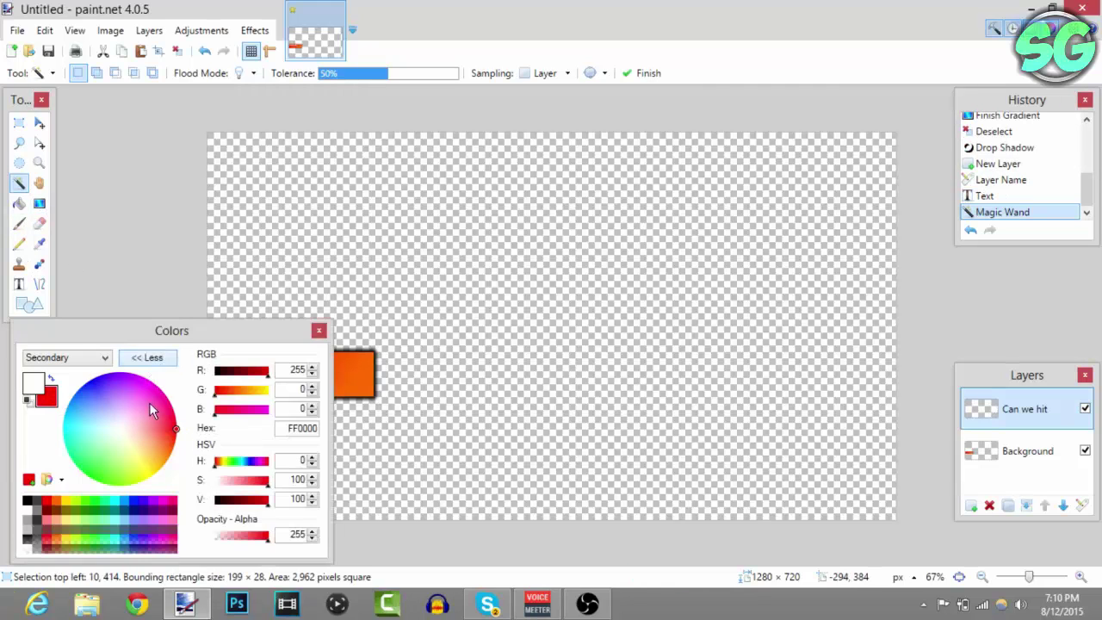
left_click(27, 520)
left_click(148, 357)
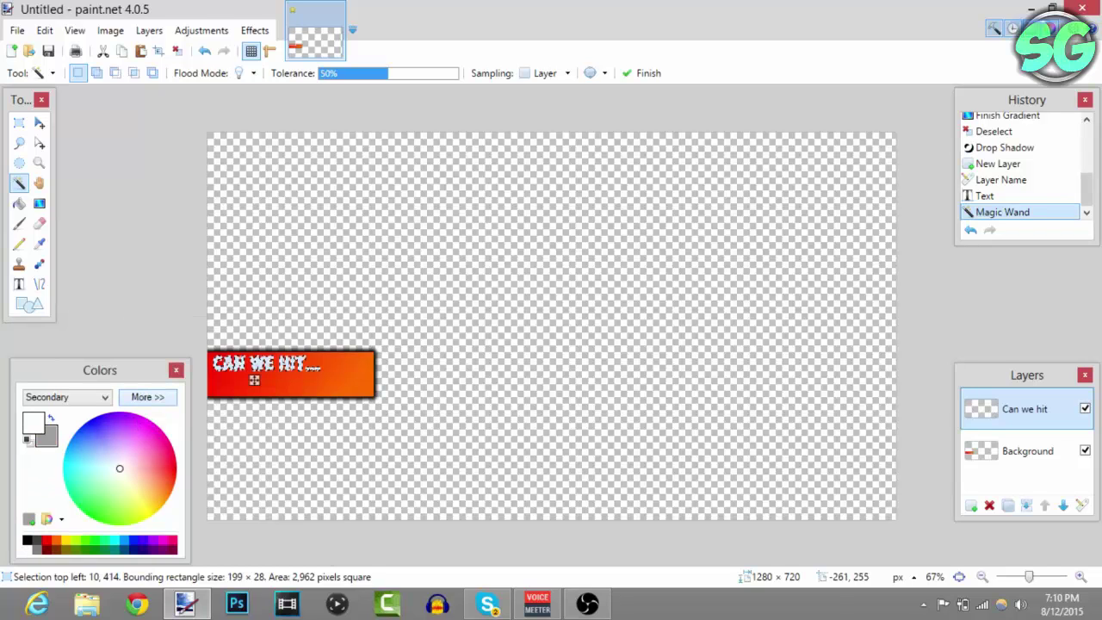
left_click(39, 203)
left_click_drag(256, 338, 254, 387)
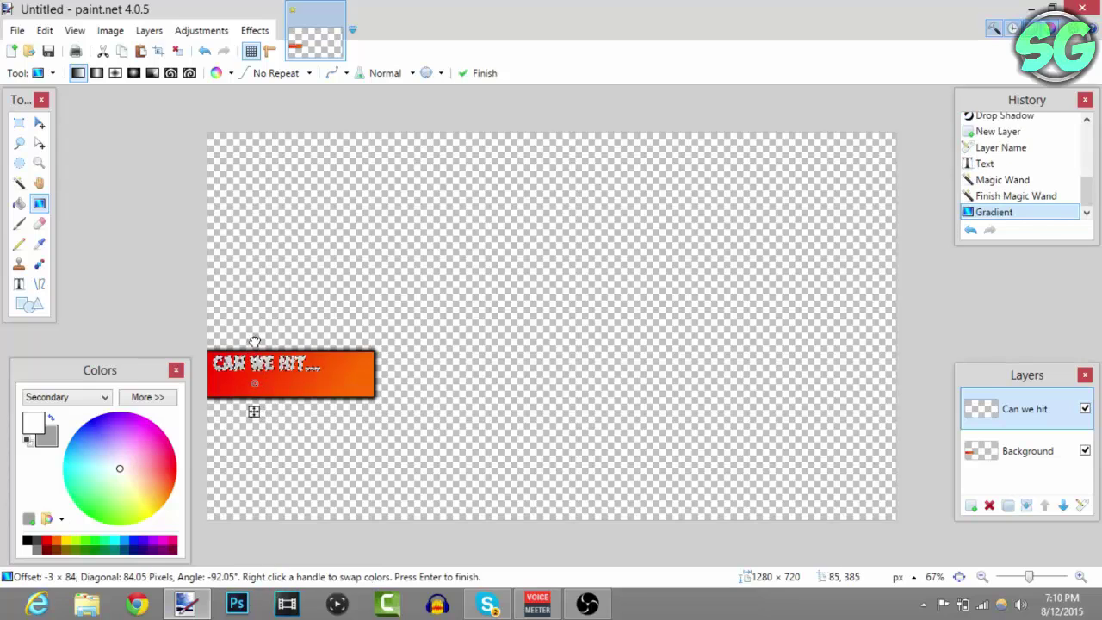
left_click_drag(255, 342, 255, 370)
key("ctrl+d")
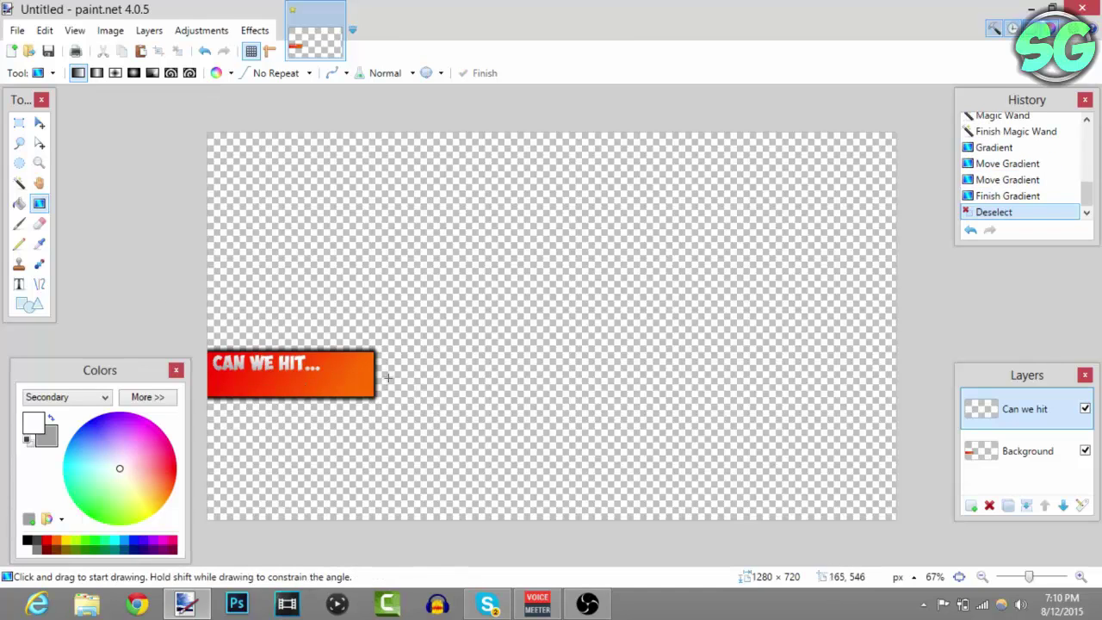
Apply Effects > Object > Outline Object with a pure black outline of radius 2
left_click(244, 35)
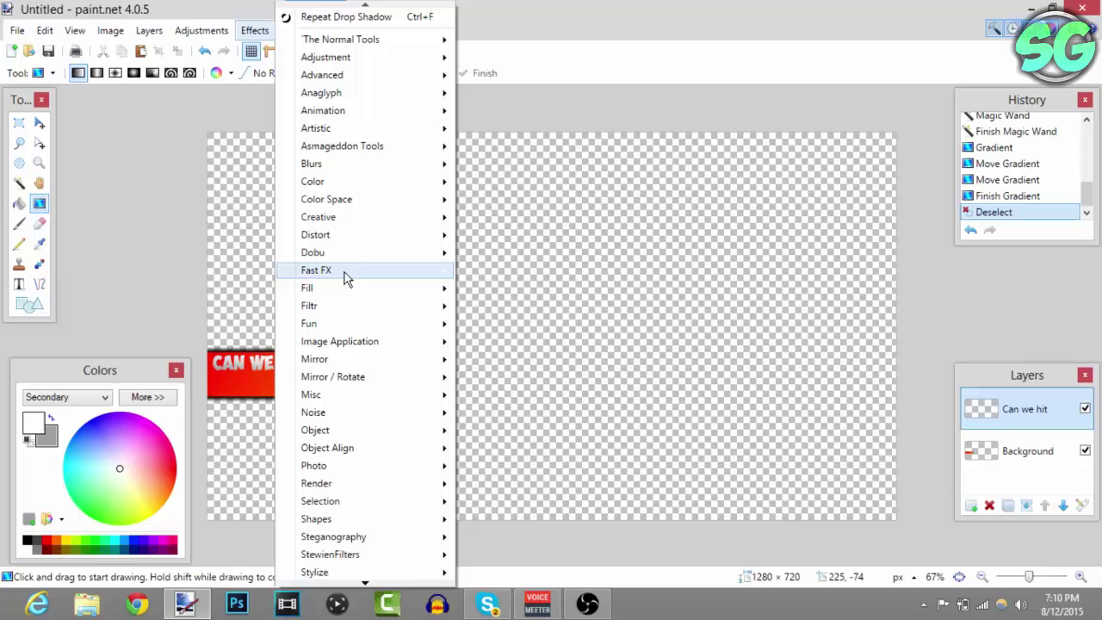
mouse_move(361, 420)
mouse_move(434, 435)
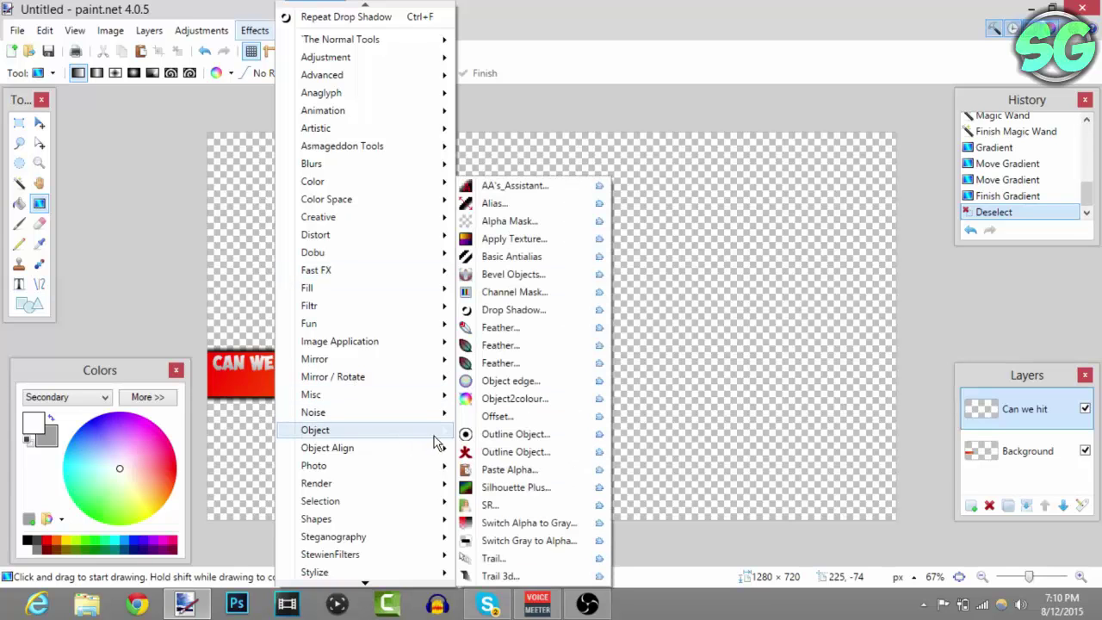
left_click(484, 441)
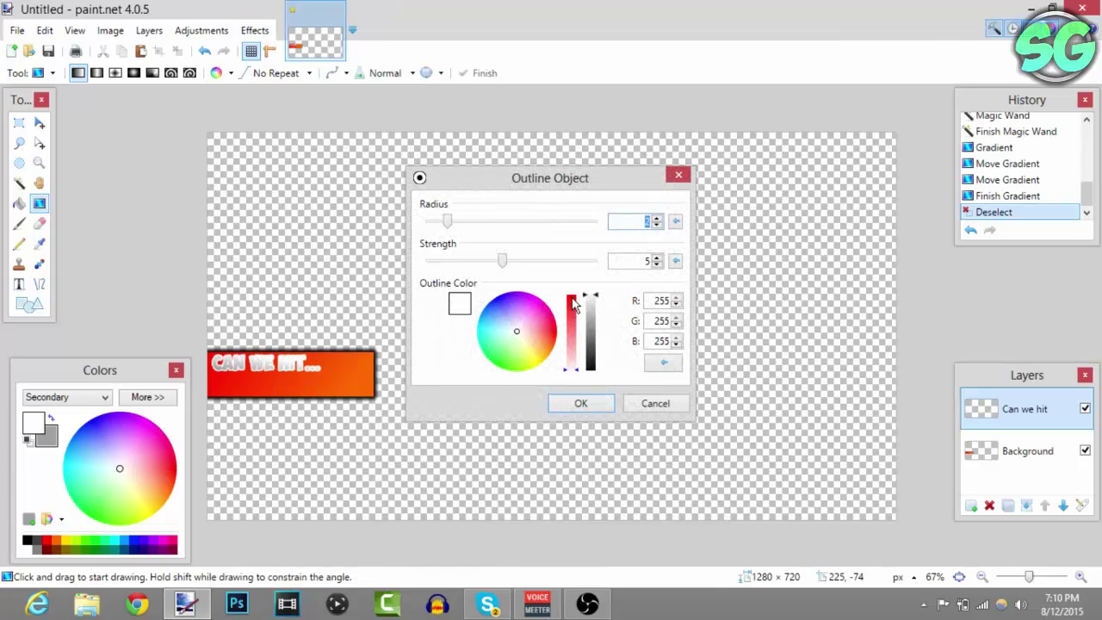
left_click_drag(590, 303, 603, 368)
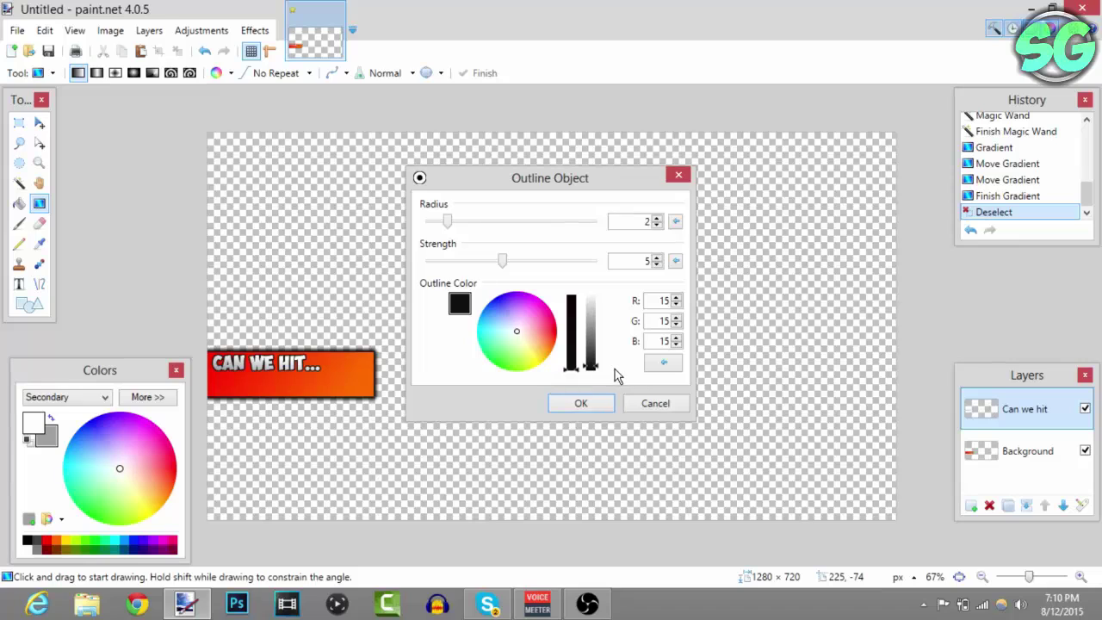
left_click(591, 370)
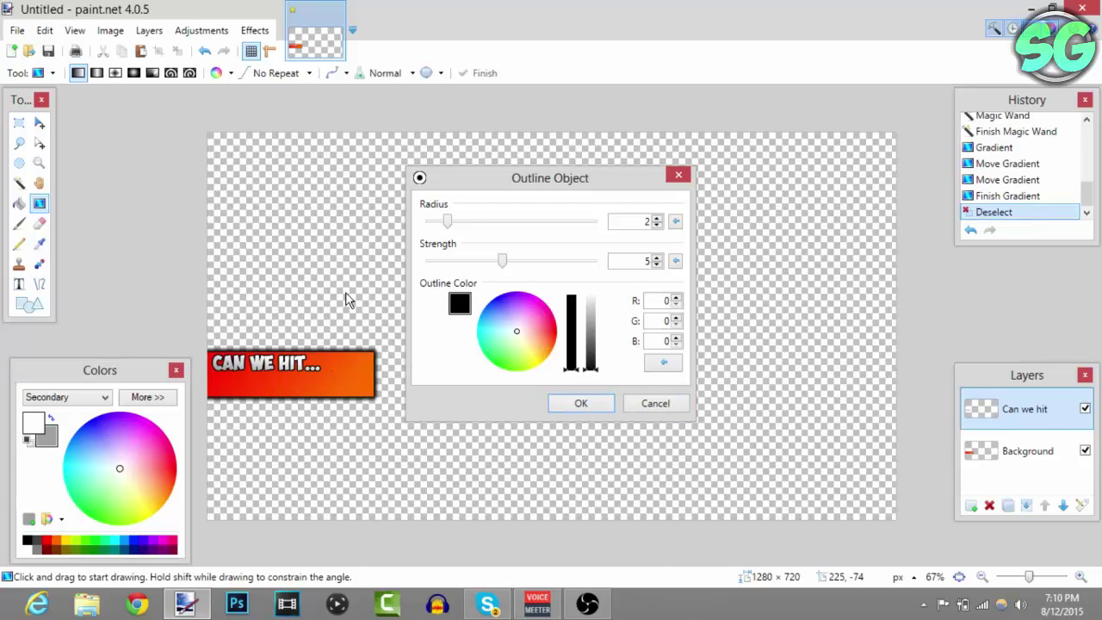
left_click(604, 403)
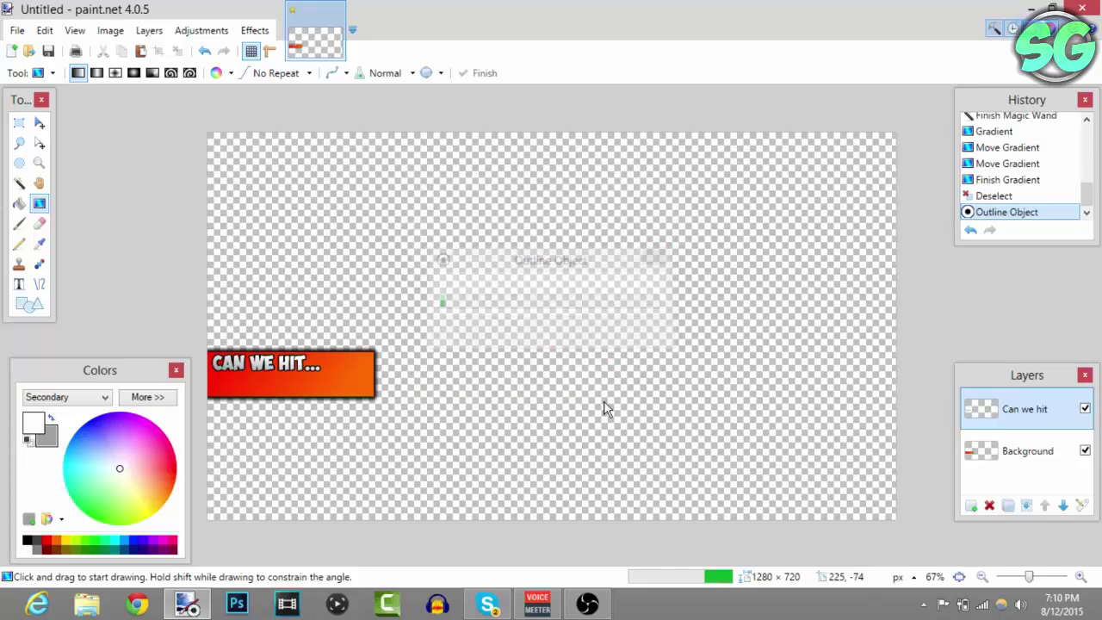
Start a second text line below CAN WE HIT... at font size 24
left_click(18, 286)
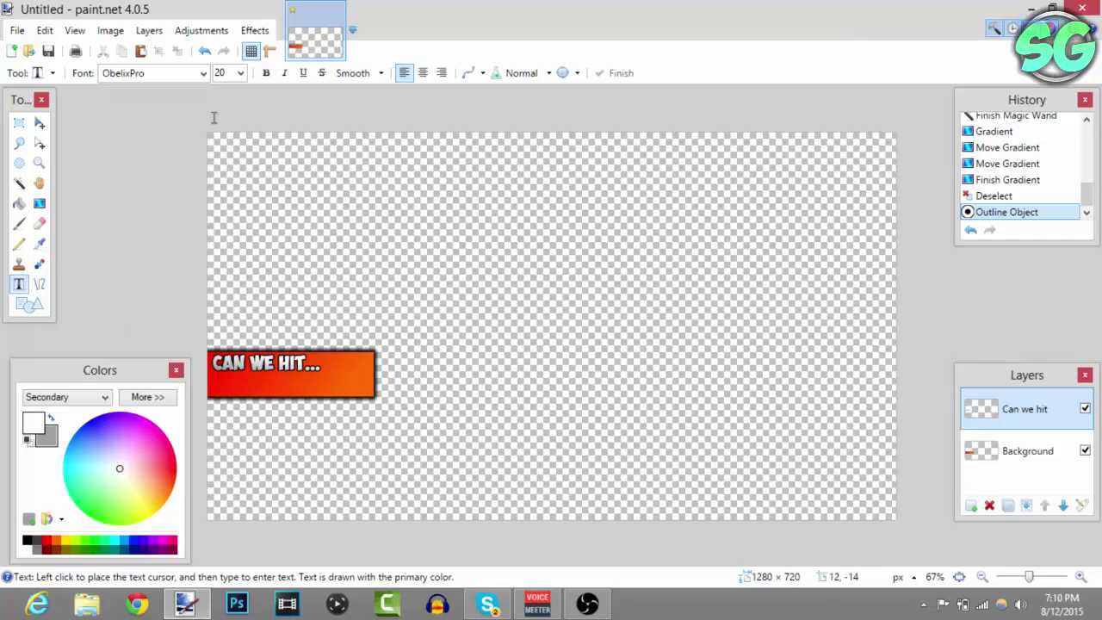
left_click(224, 401)
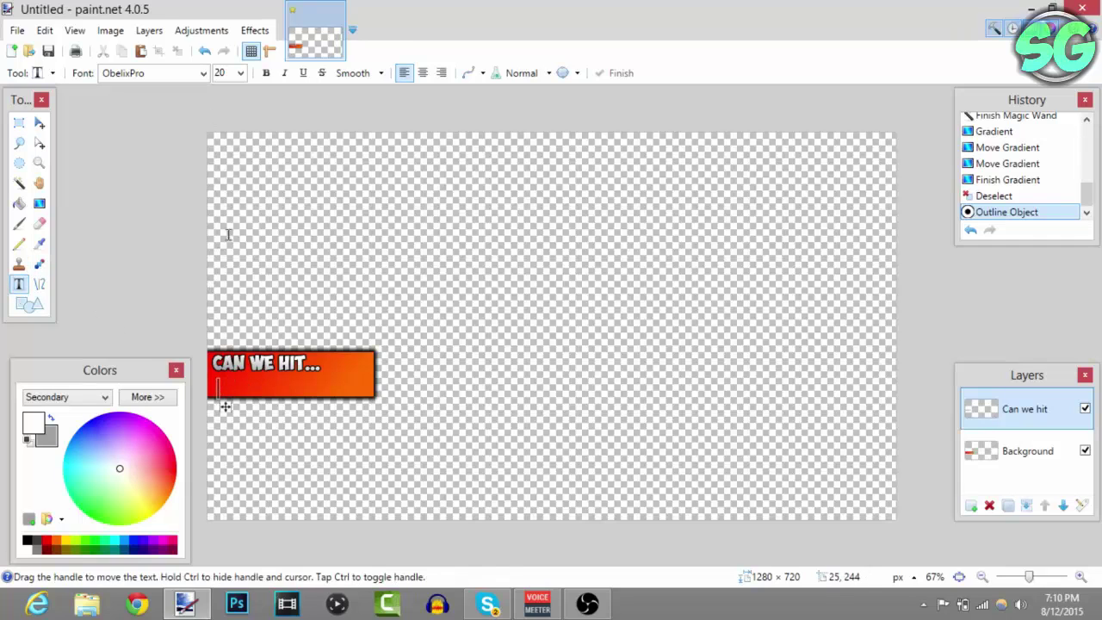
left_click(244, 73)
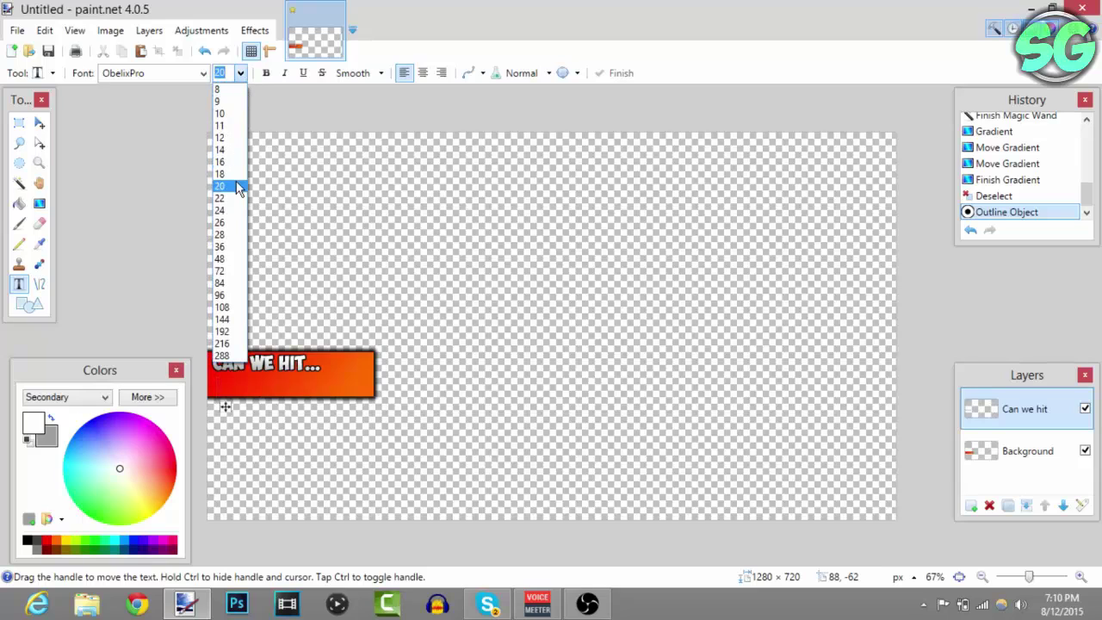
left_click(238, 211)
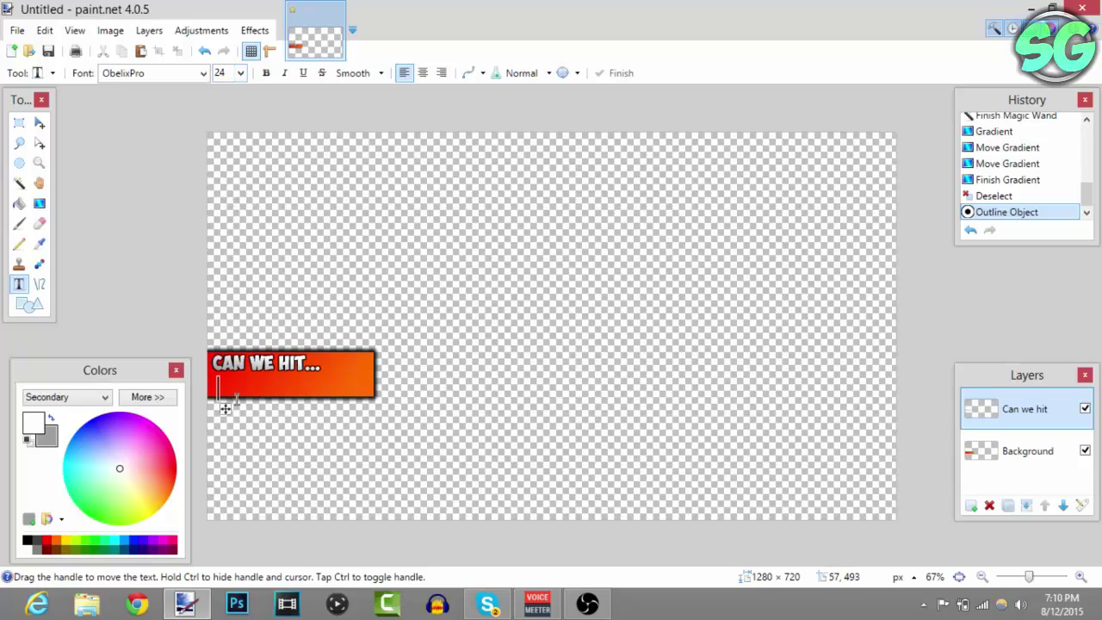
left_click_drag(227, 406, 227, 404)
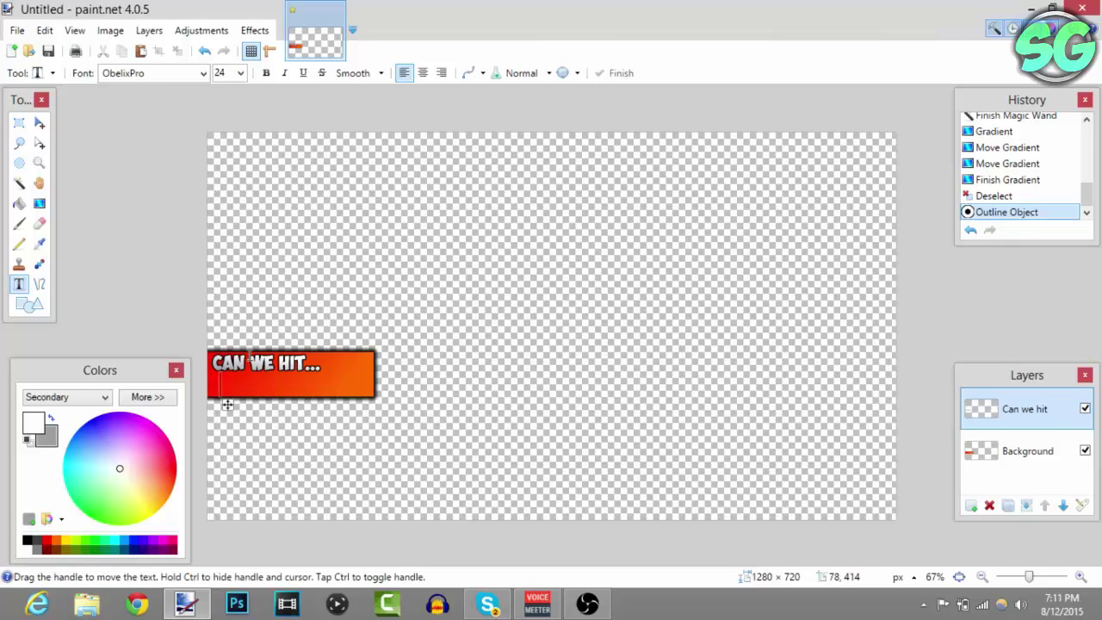
Type '10 LIKES ?' in black and adjust the line's position on the banner
type("10")
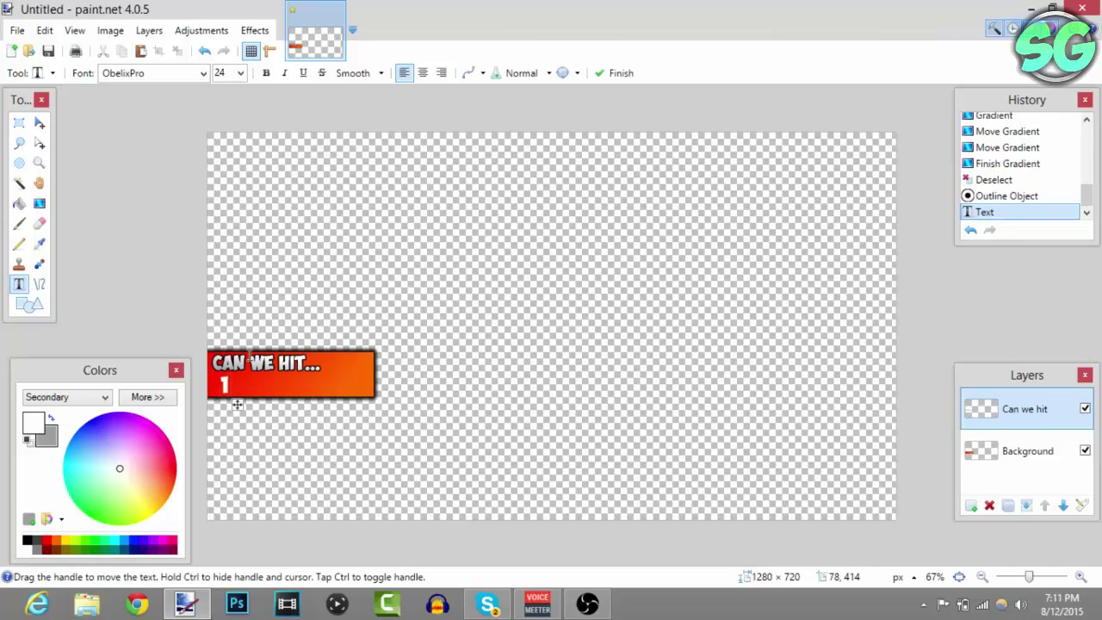
right_click(27, 540)
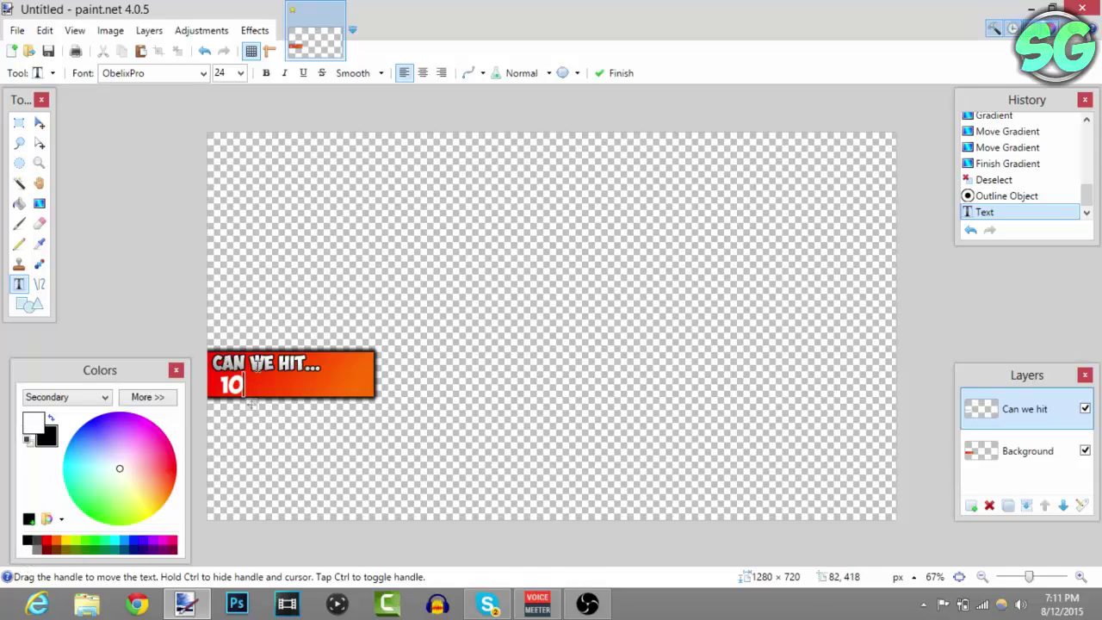
left_click(52, 419)
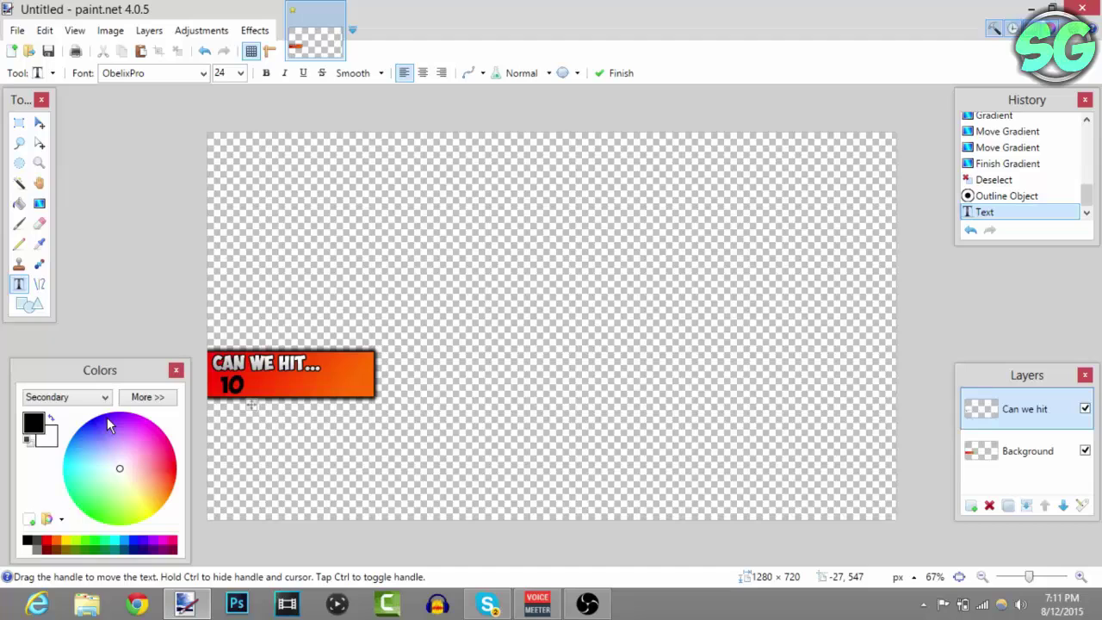
type("LIKES ?")
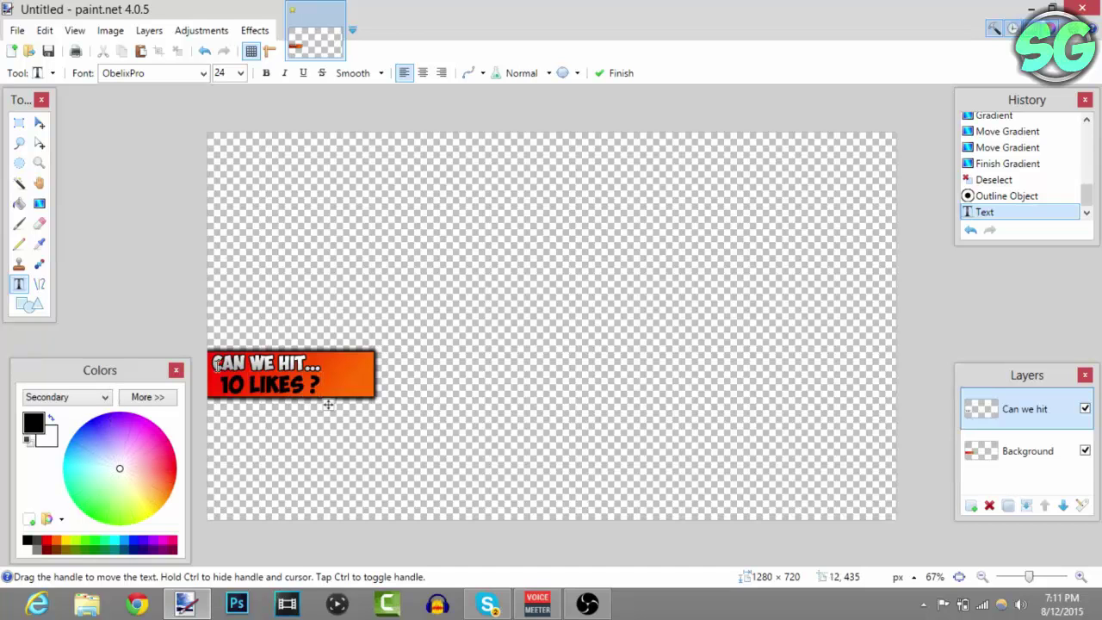
left_click_drag(327, 405, 329, 406)
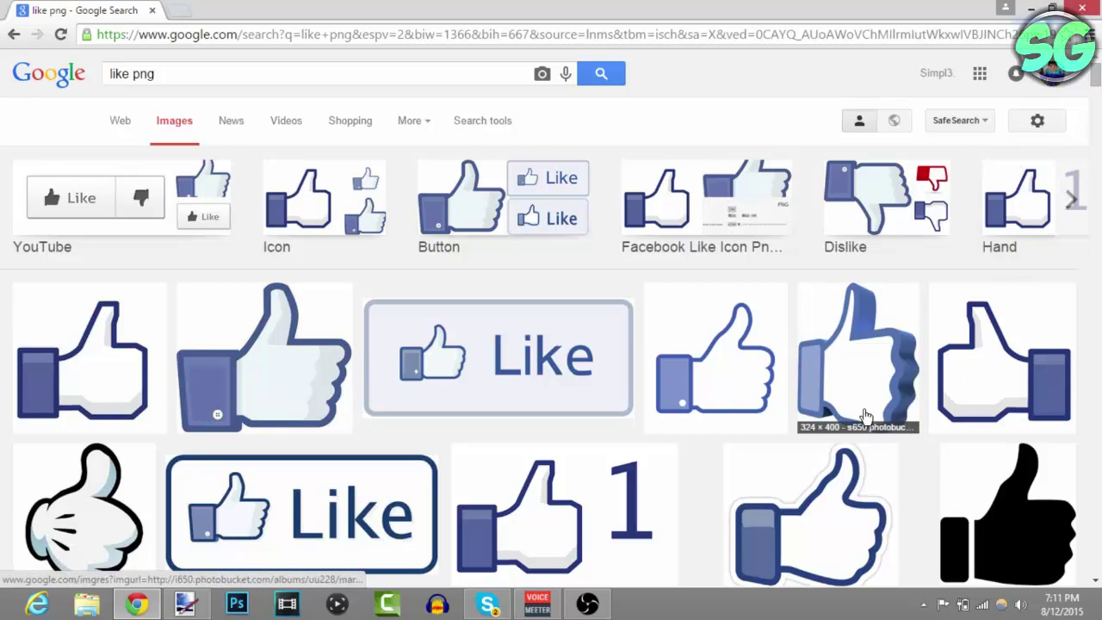
Copy the blue 3D thumbs-up picture from its Google Images preview and return to paint.net
left_click(870, 359)
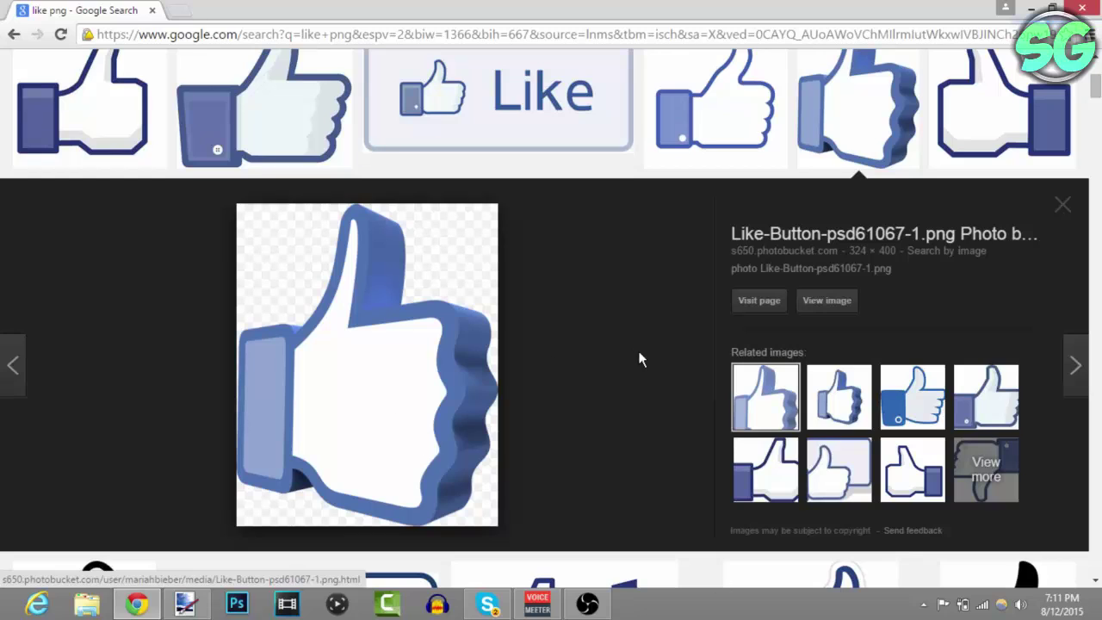
right_click(354, 442)
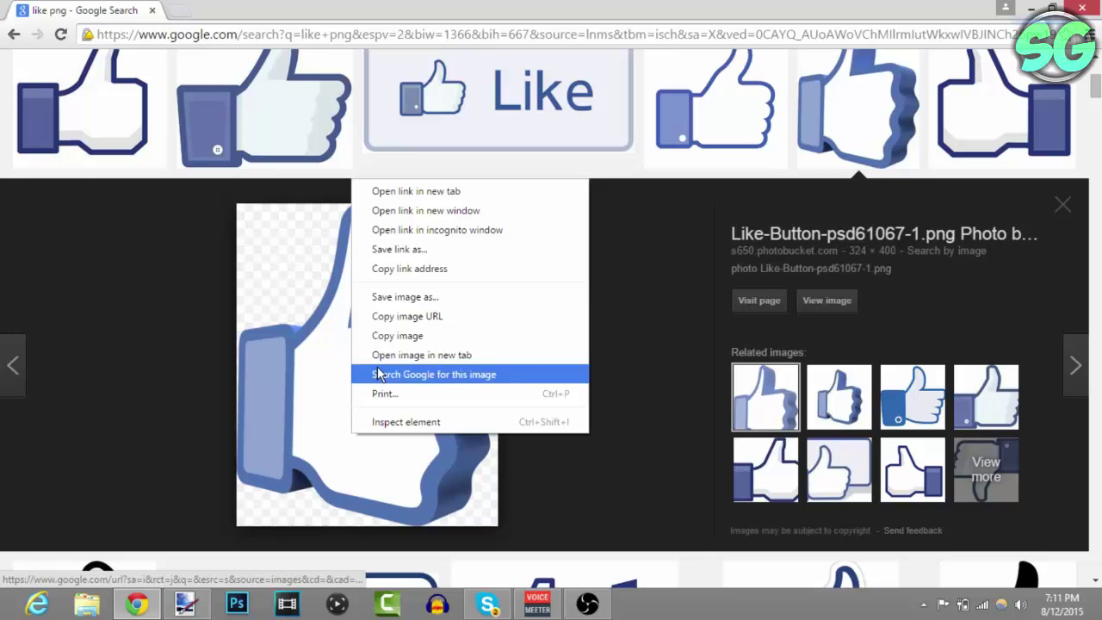
left_click(389, 340)
left_click(184, 604)
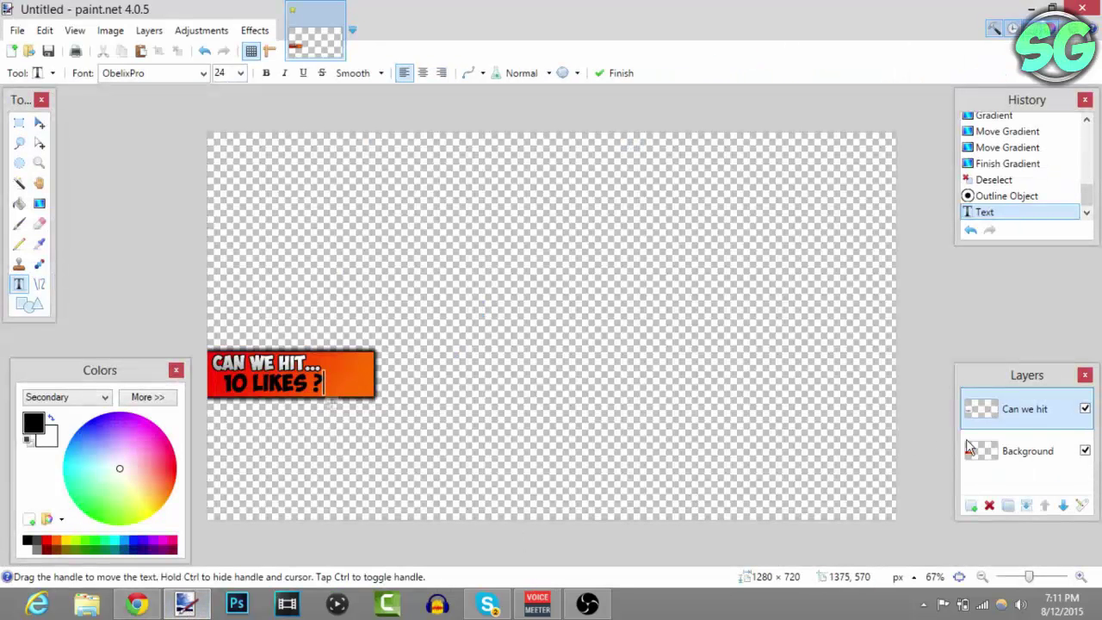
Undo the text, then retype '10 LIKES' on a new layer beneath CAN WE HIT...
left_click(971, 229)
left_click(970, 506)
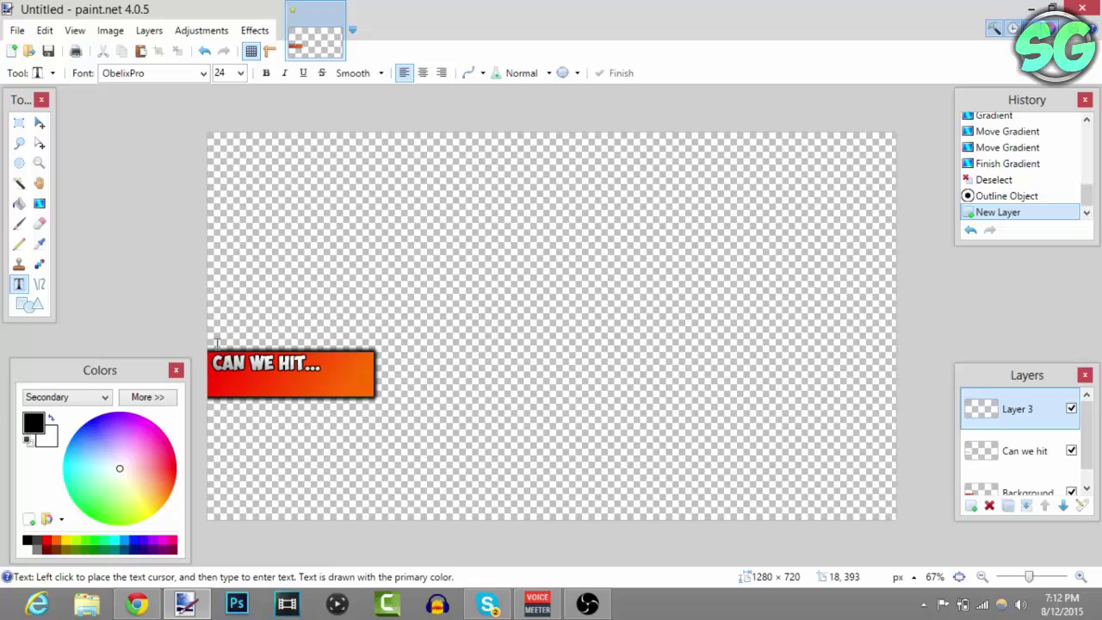
left_click(233, 380)
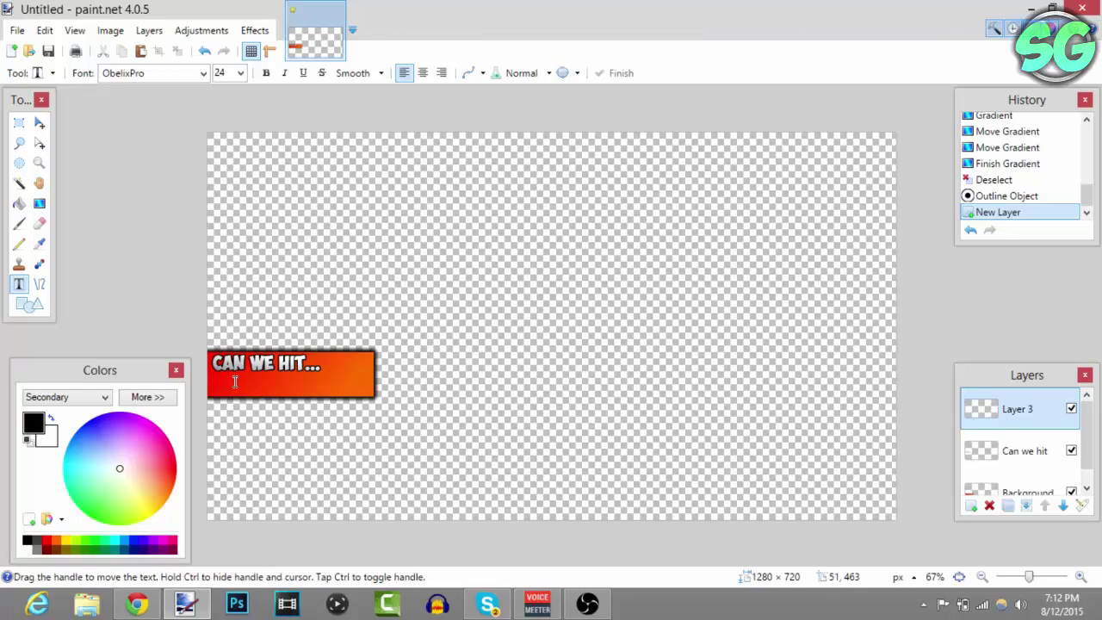
type("10")
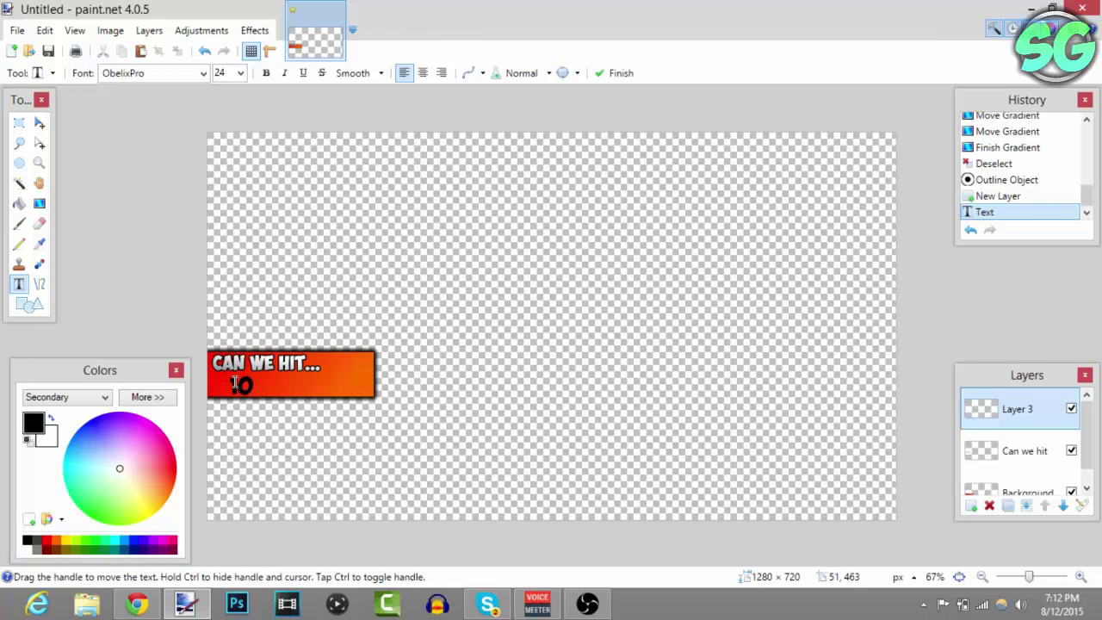
type(" LIKES")
mouse_move(188, 609)
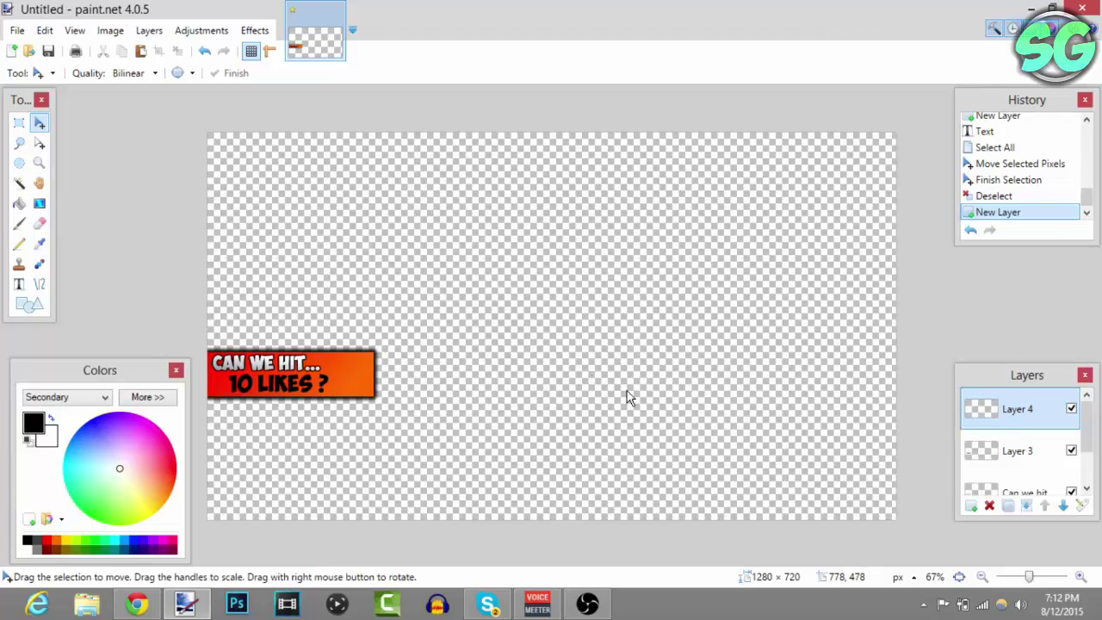
Paste the thumbs-up, shrink it, tilt it about 17 degrees by the banner's right end, and deselect
key("ctrl+v")
left_click_drag(356, 286, 385, 367)
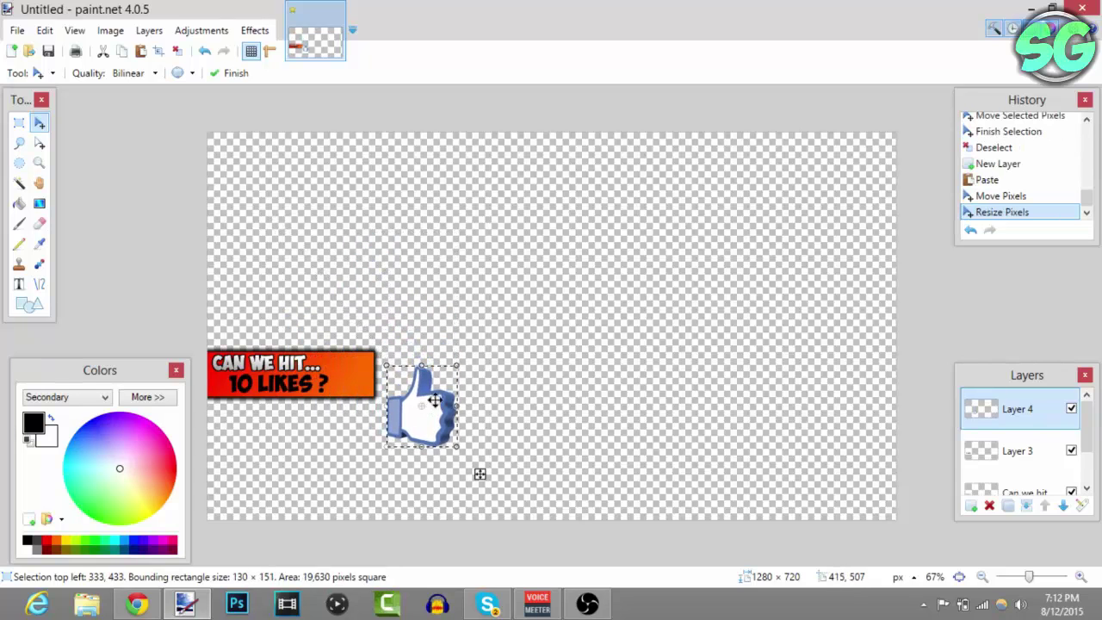
left_click_drag(480, 355, 384, 344)
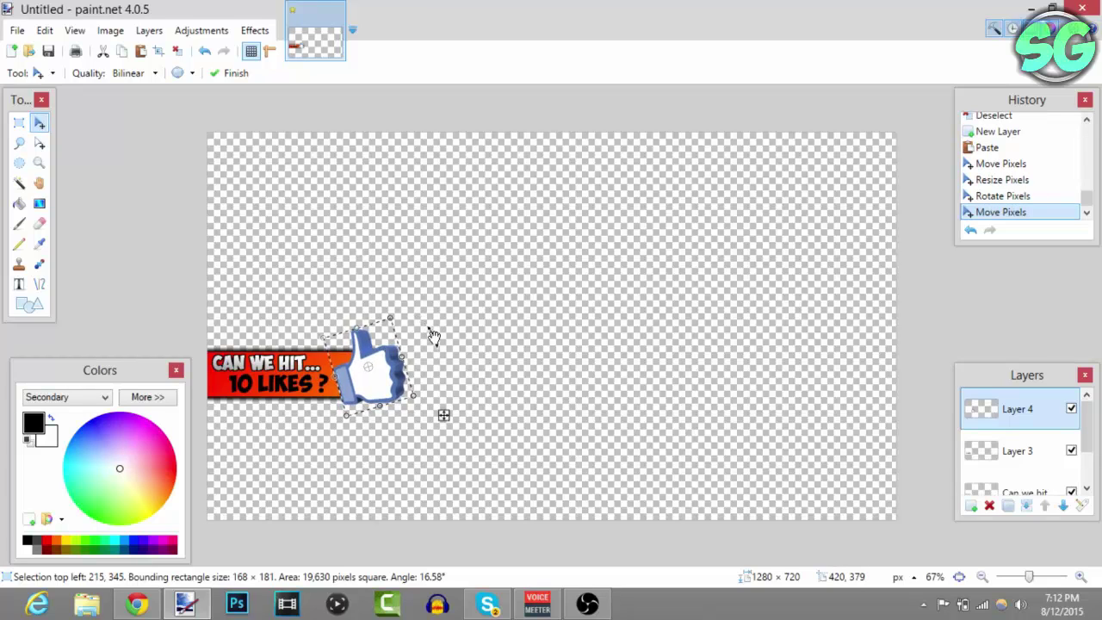
key("ctrl+d")
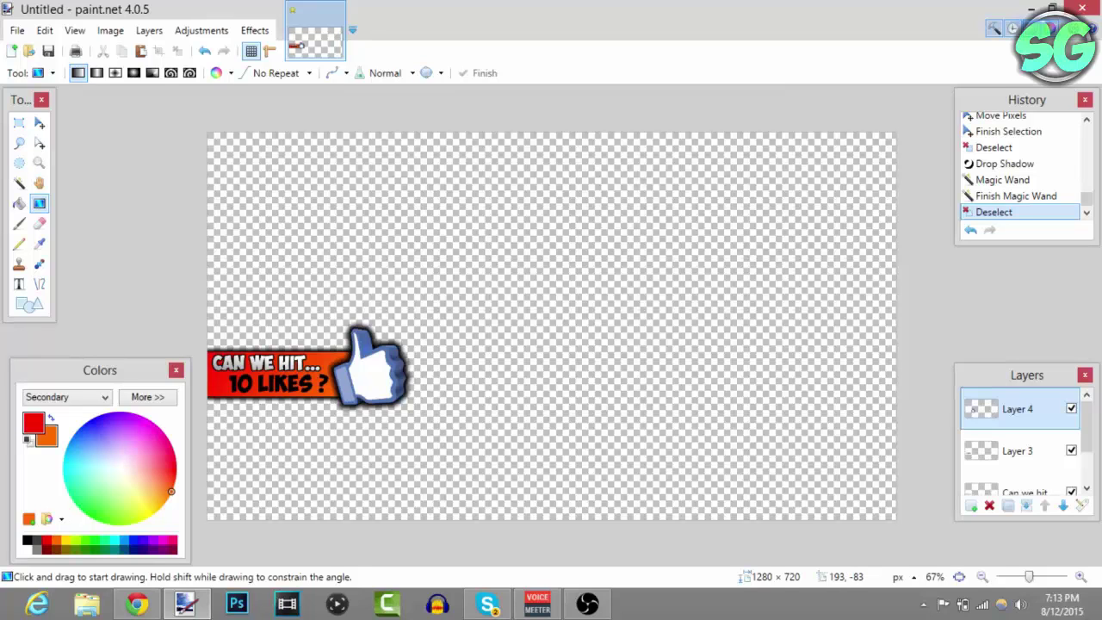
Save the image as PNG named Overlay2, accepting the PNG settings and flattening the layers
left_click(18, 30)
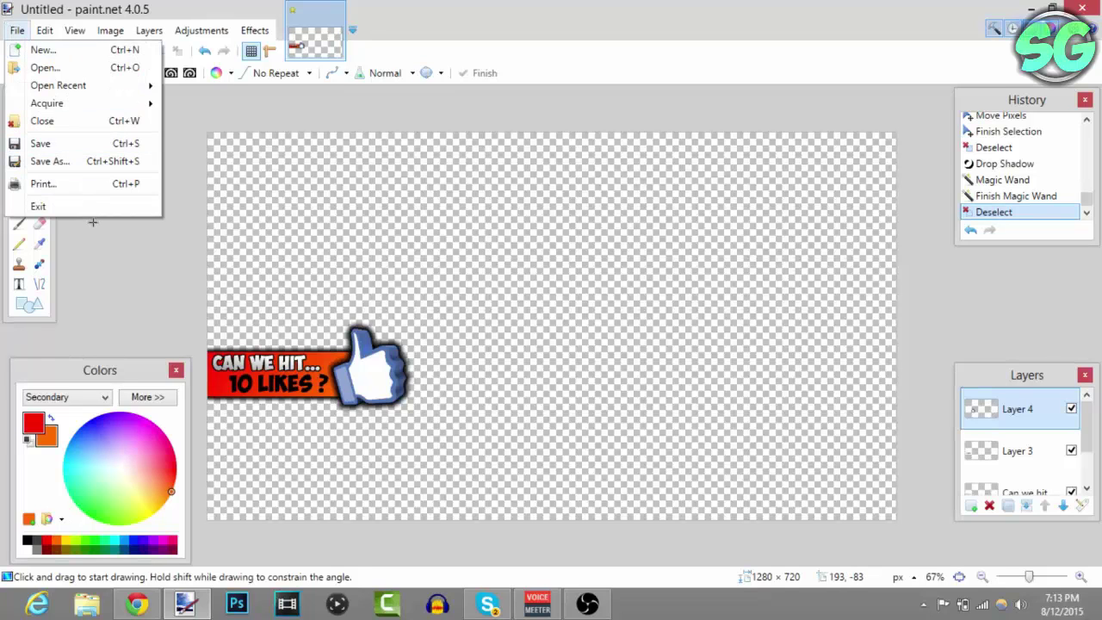
left_click(194, 216)
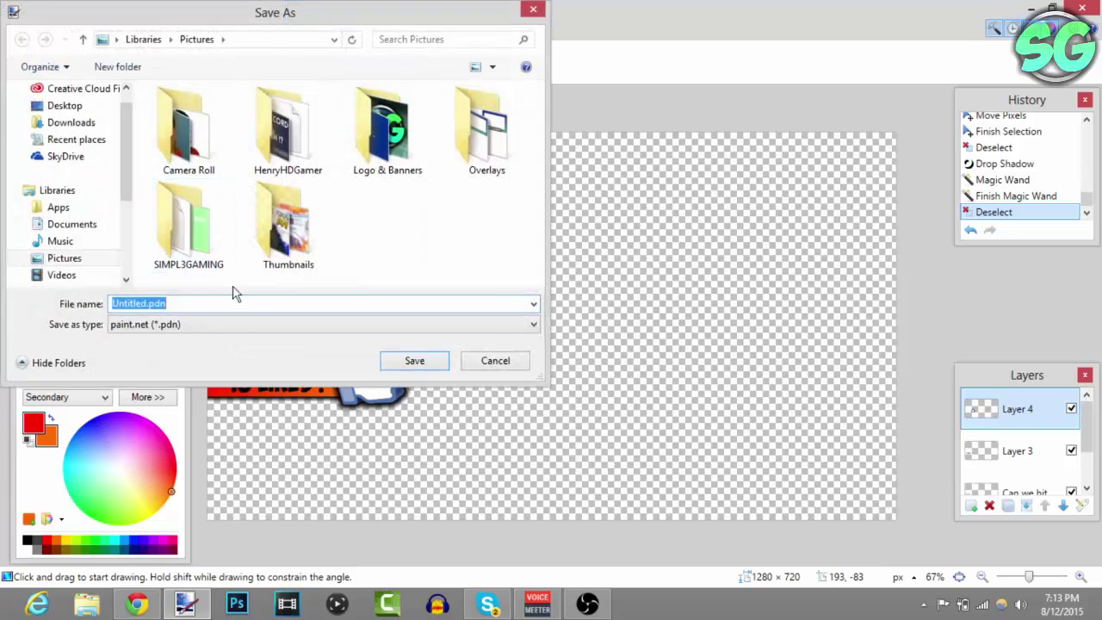
left_click(153, 326)
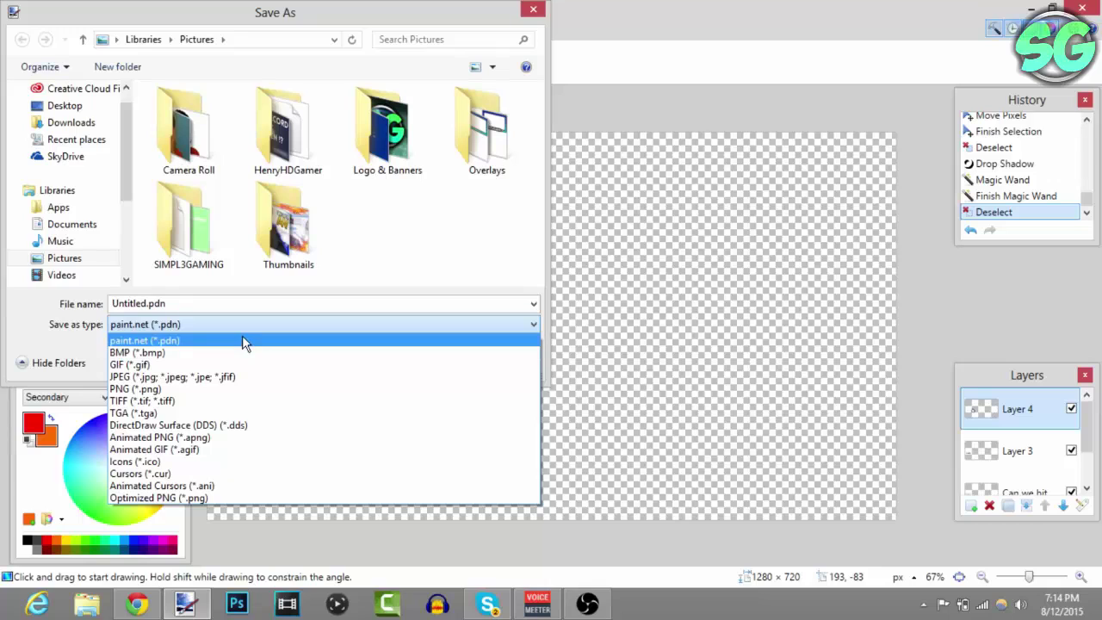
left_click(229, 388)
double_click(160, 303)
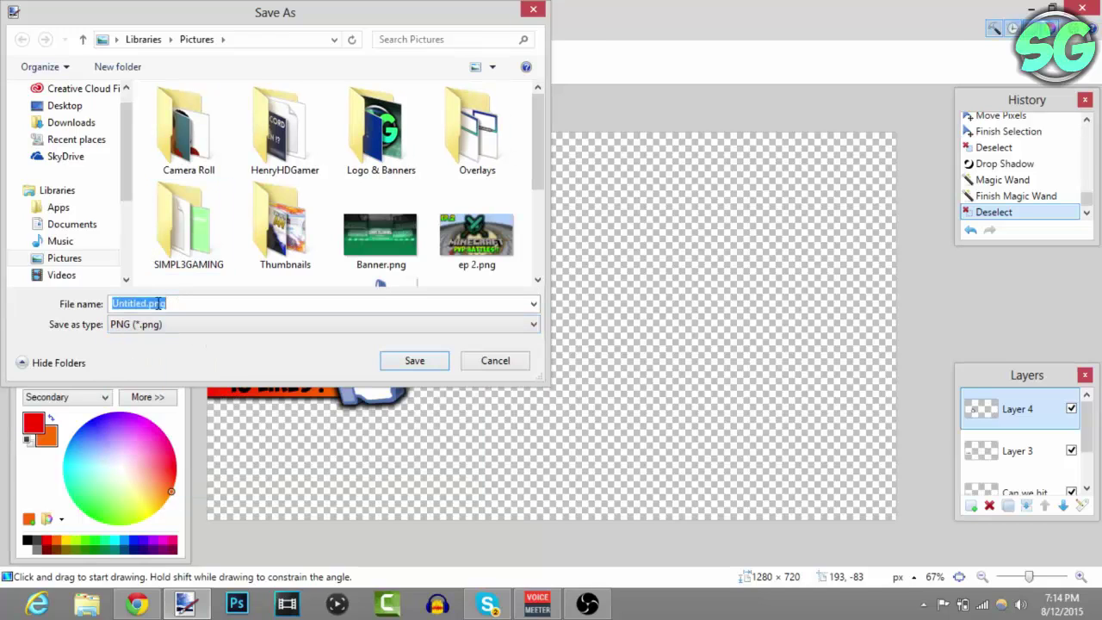
key("BackSpace")
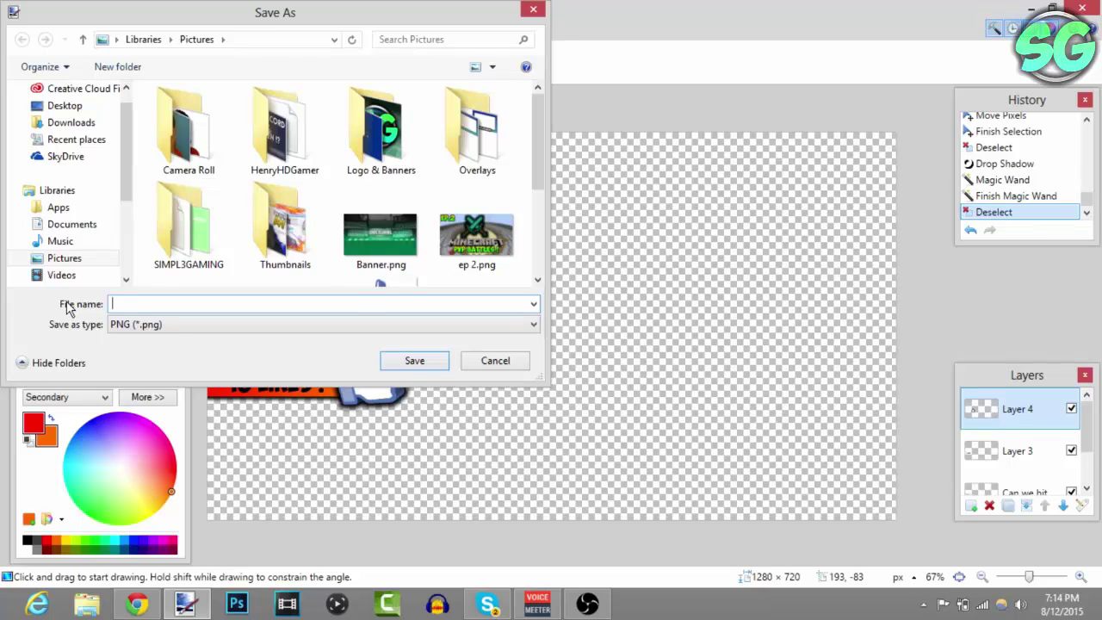
type("Overlay")
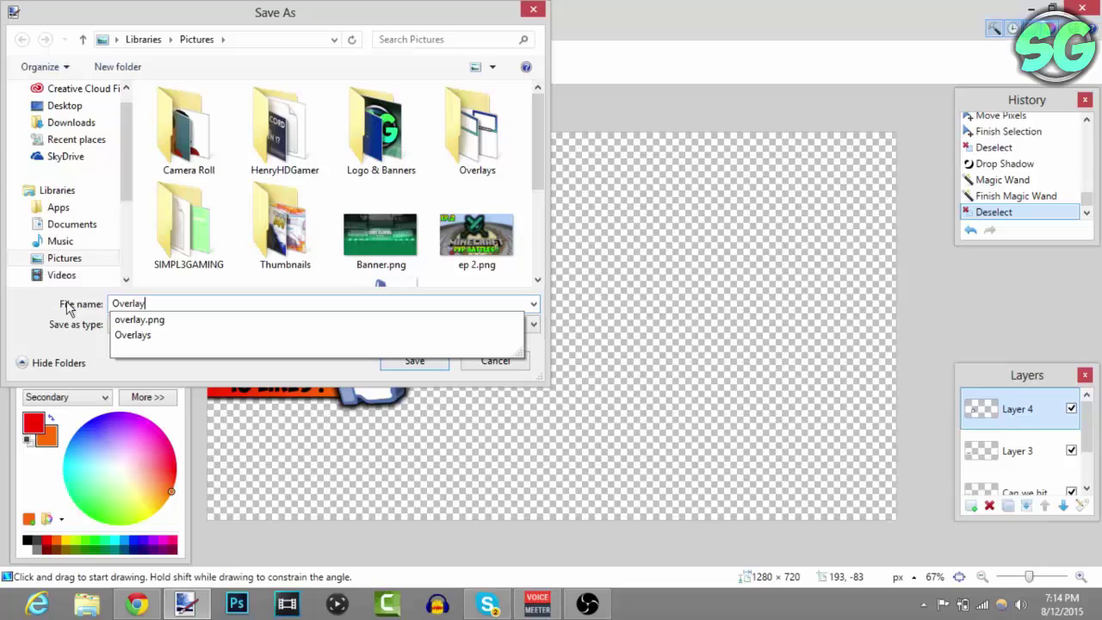
type("2")
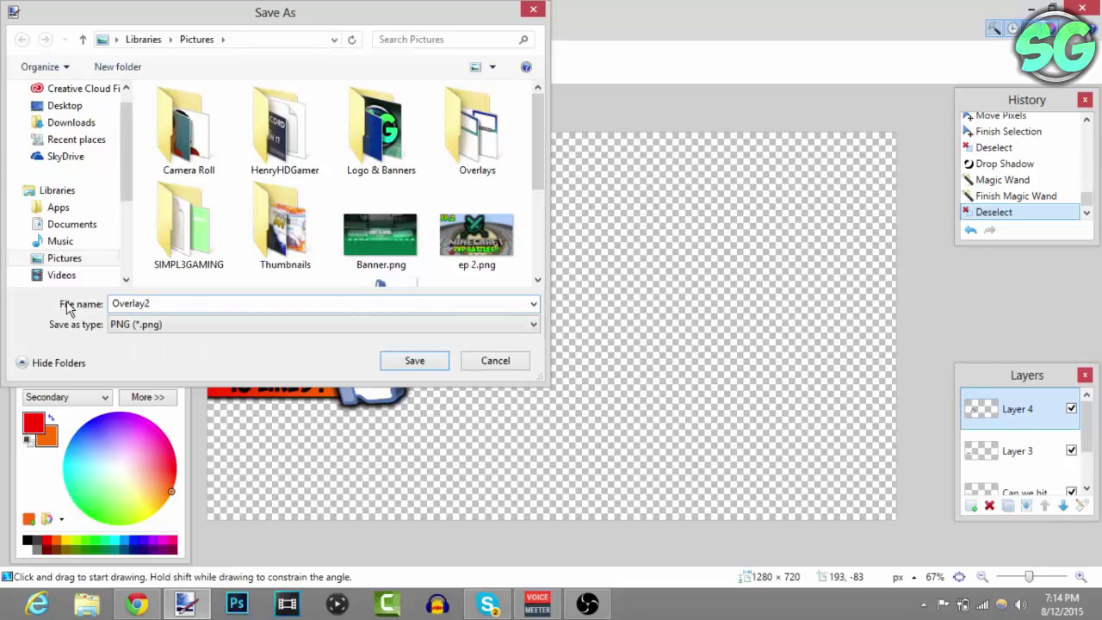
left_click(417, 360)
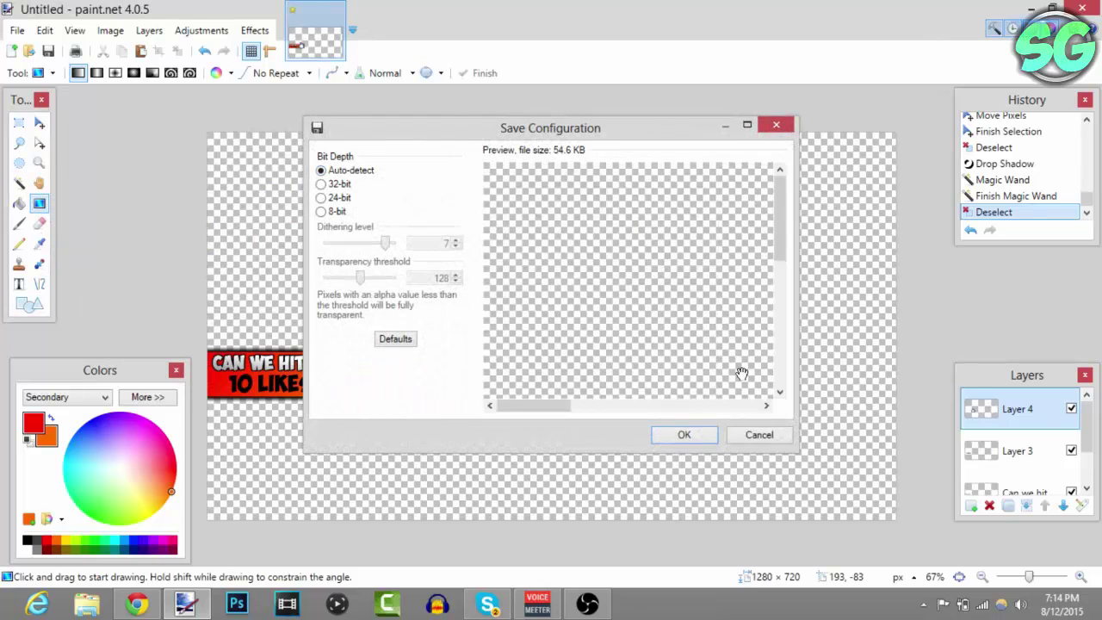
left_click(704, 442)
left_click(574, 319)
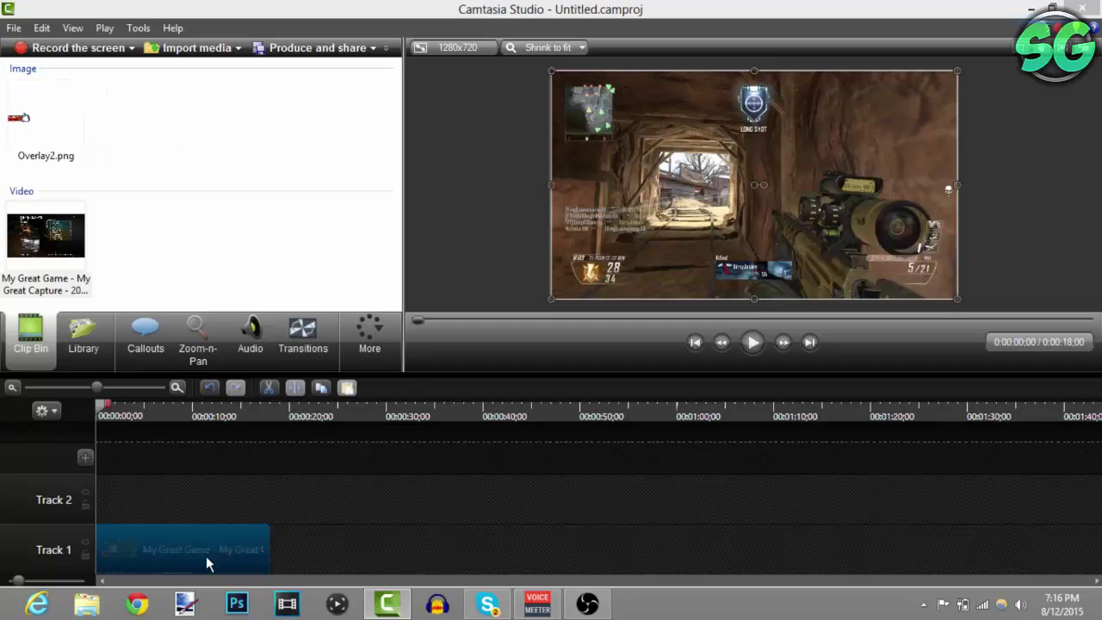
Drag Overlay2.png from the Clip Bin onto Track 2 above the gameplay clip
left_click_drag(26, 127, 179, 498)
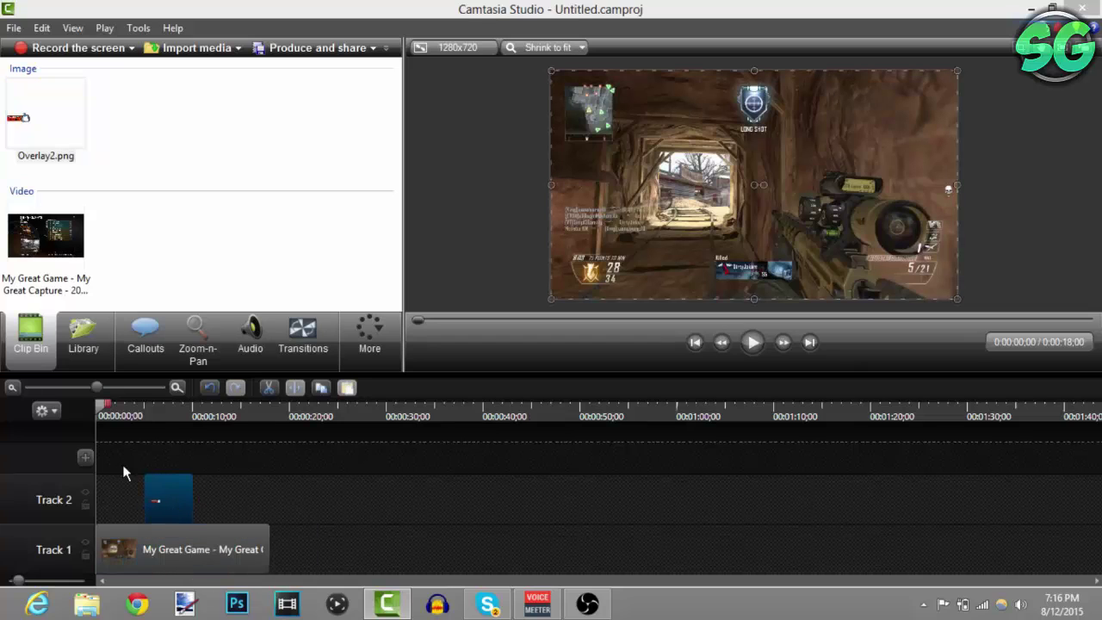
Put a Slide right transition on the overlay clip's start and Slide left on its end
left_click(301, 340)
scroll(295, 168, "down", 6)
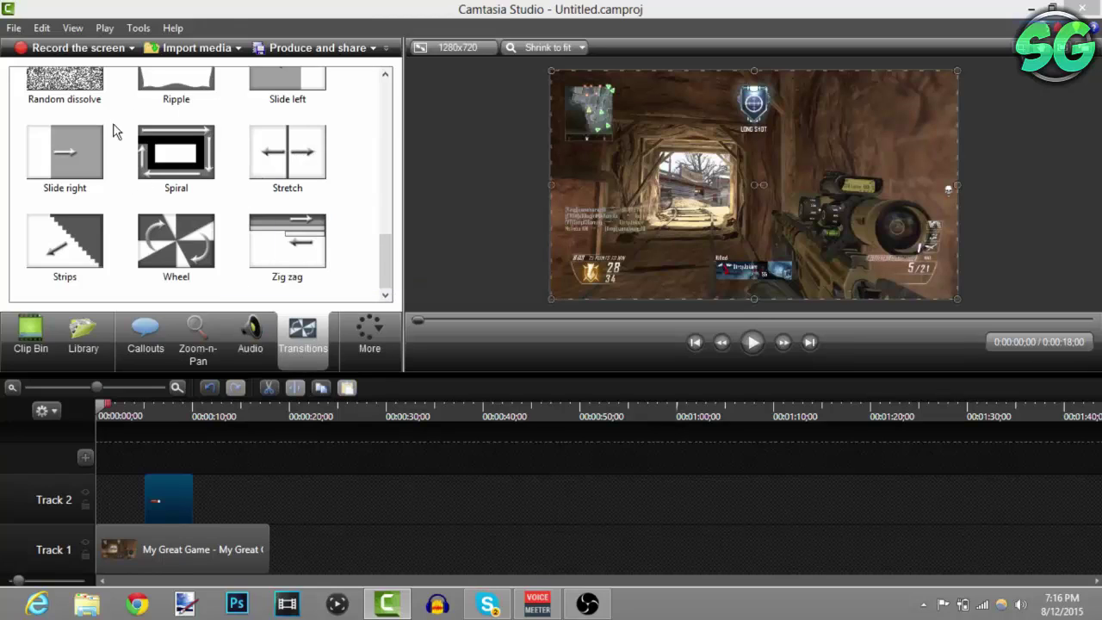
left_click(76, 168)
left_click_drag(76, 168, 146, 504)
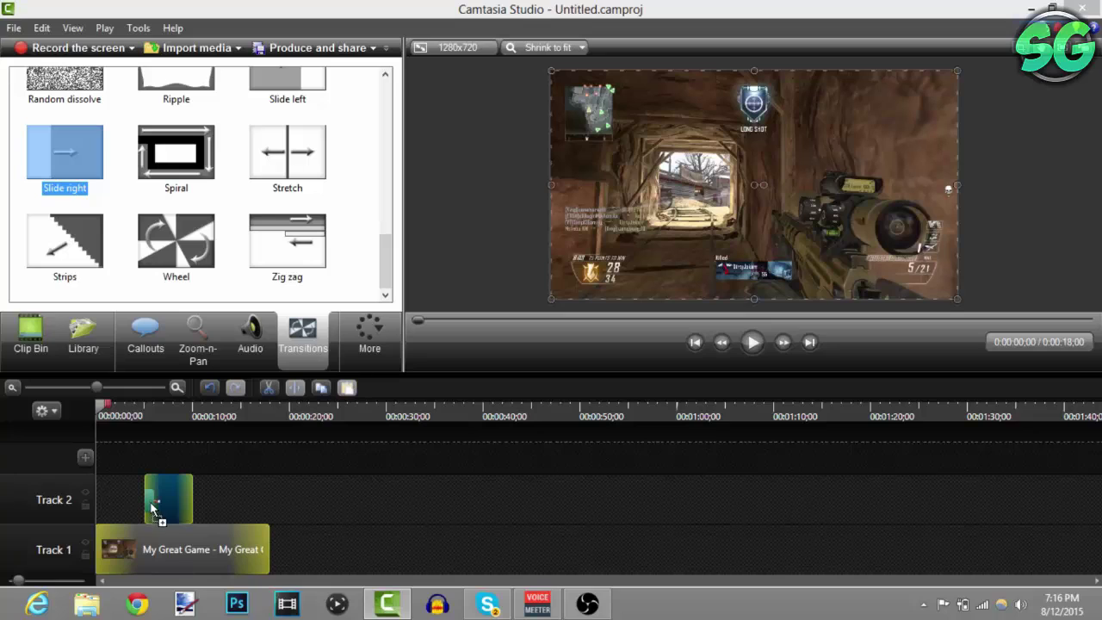
left_click_drag(151, 510, 152, 508)
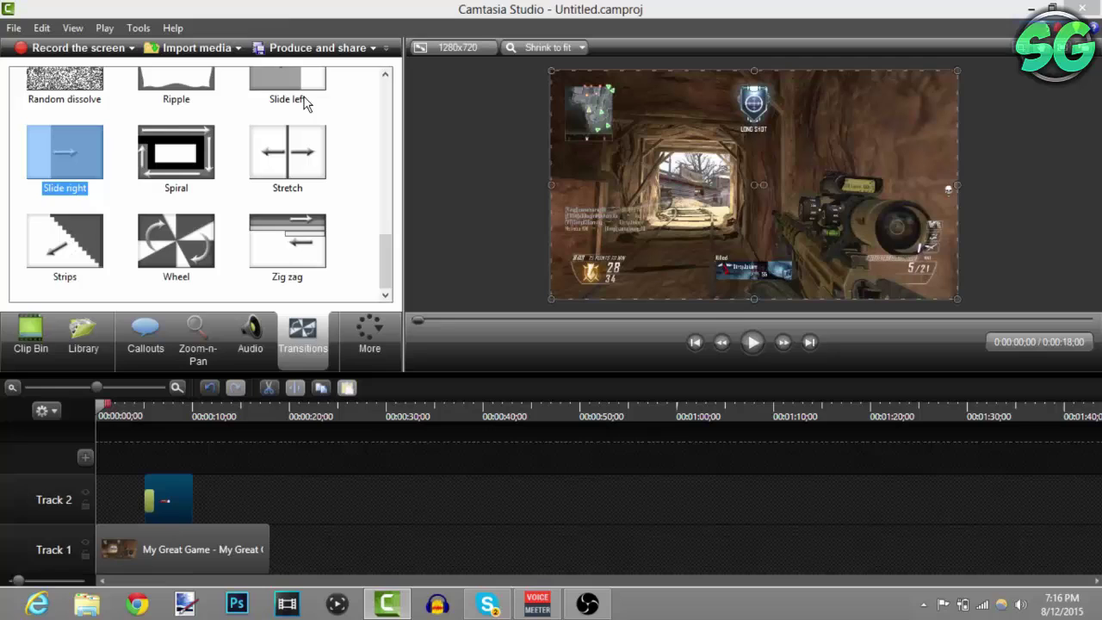
left_click_drag(297, 95, 191, 506)
left_click_drag(99, 417, 145, 411)
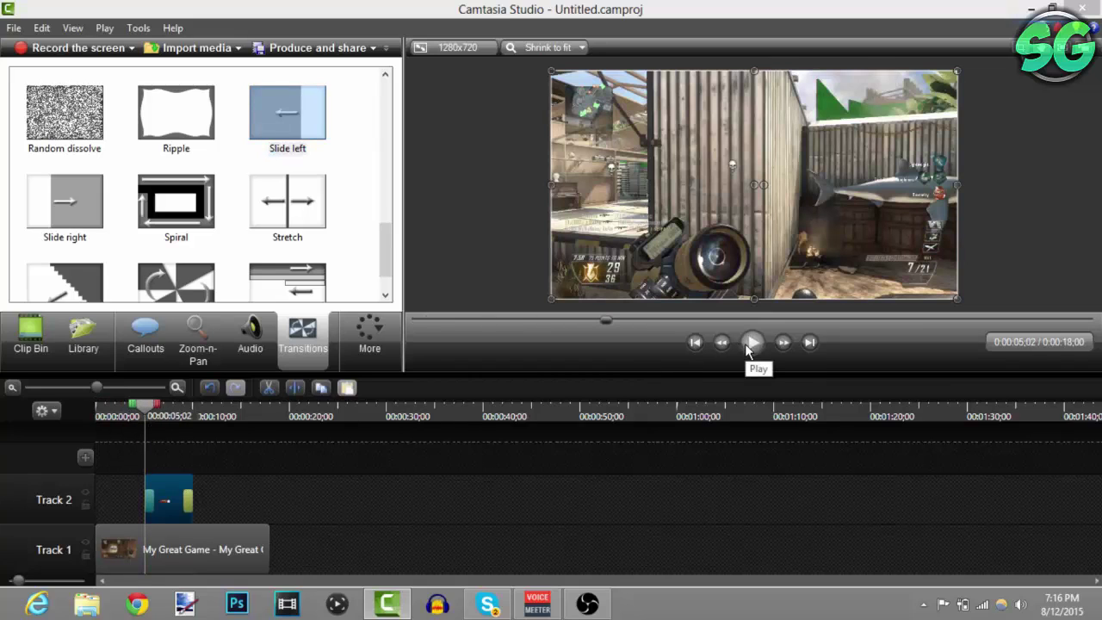
Lower the system volume, then play the preview and pause it at 0:00:13;21
key("XF86AudioLowerVolume")
key("XF86AudioLowerVolume")
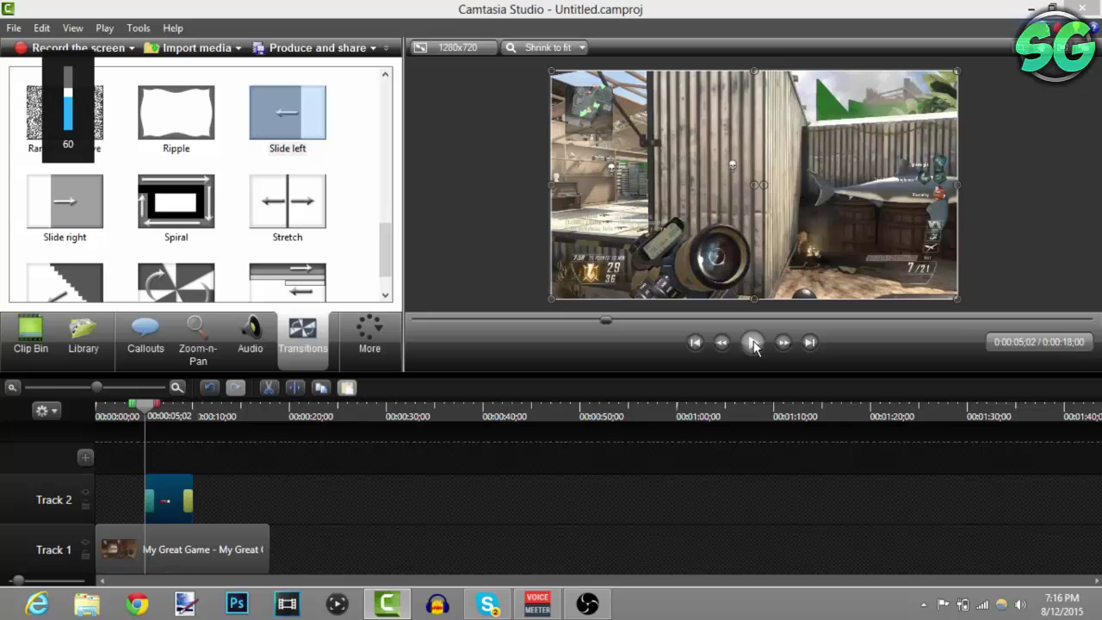
left_click(752, 342)
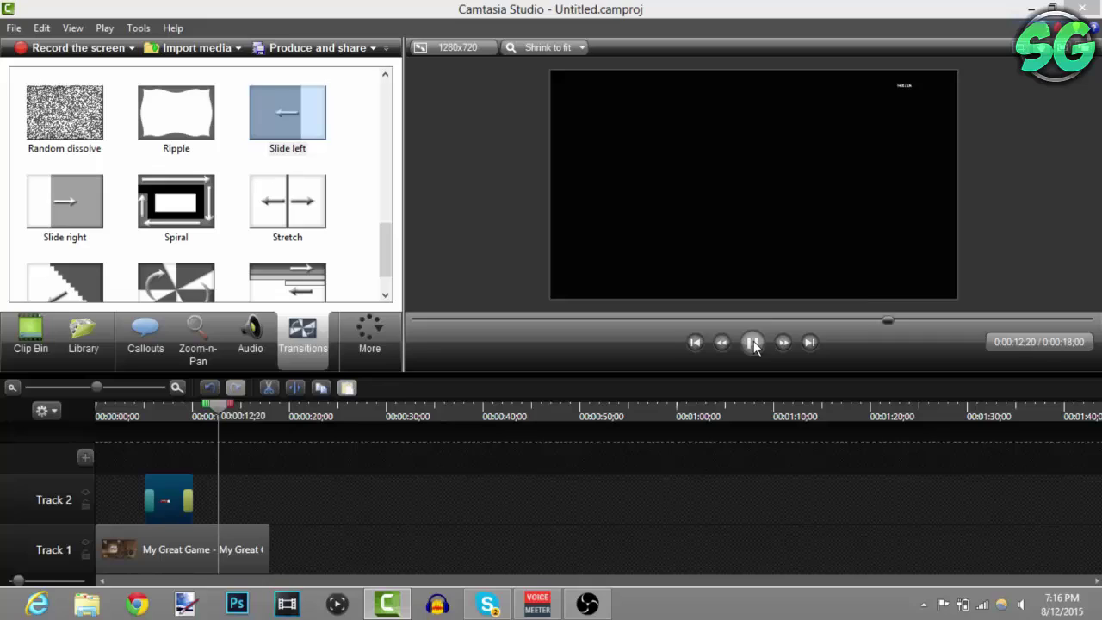
left_click(753, 343)
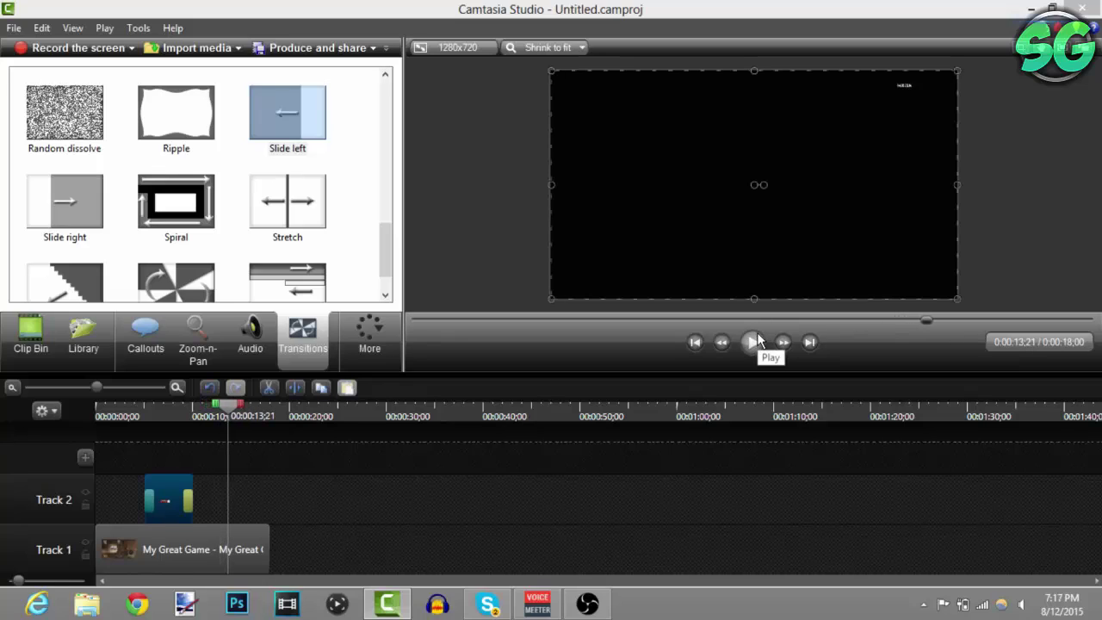